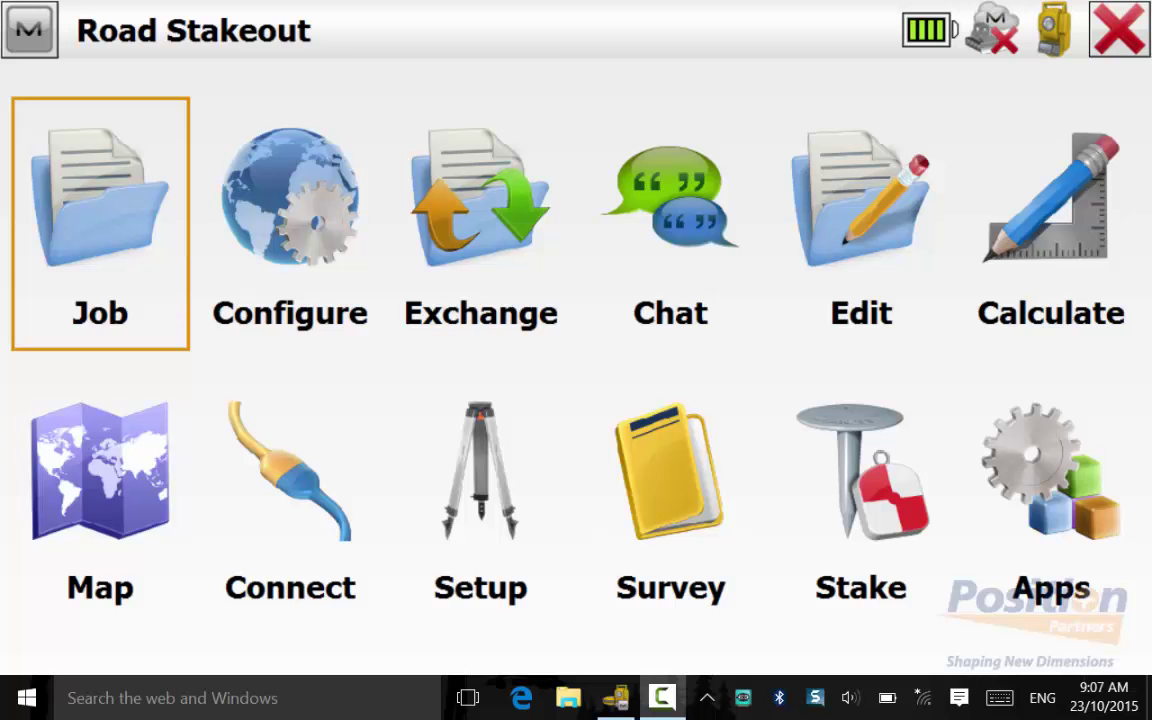
- Open road staking and cycle the alignment source through H Alnt and HV Alnt back to Road
click(861, 480)
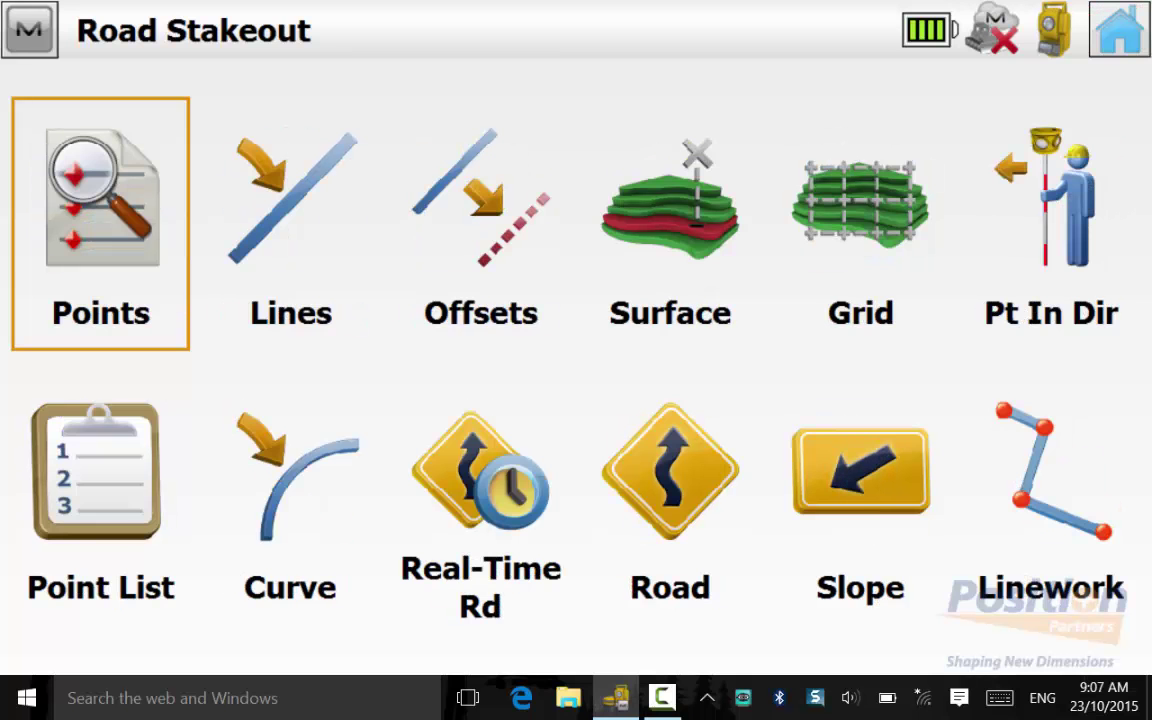
click(677, 475)
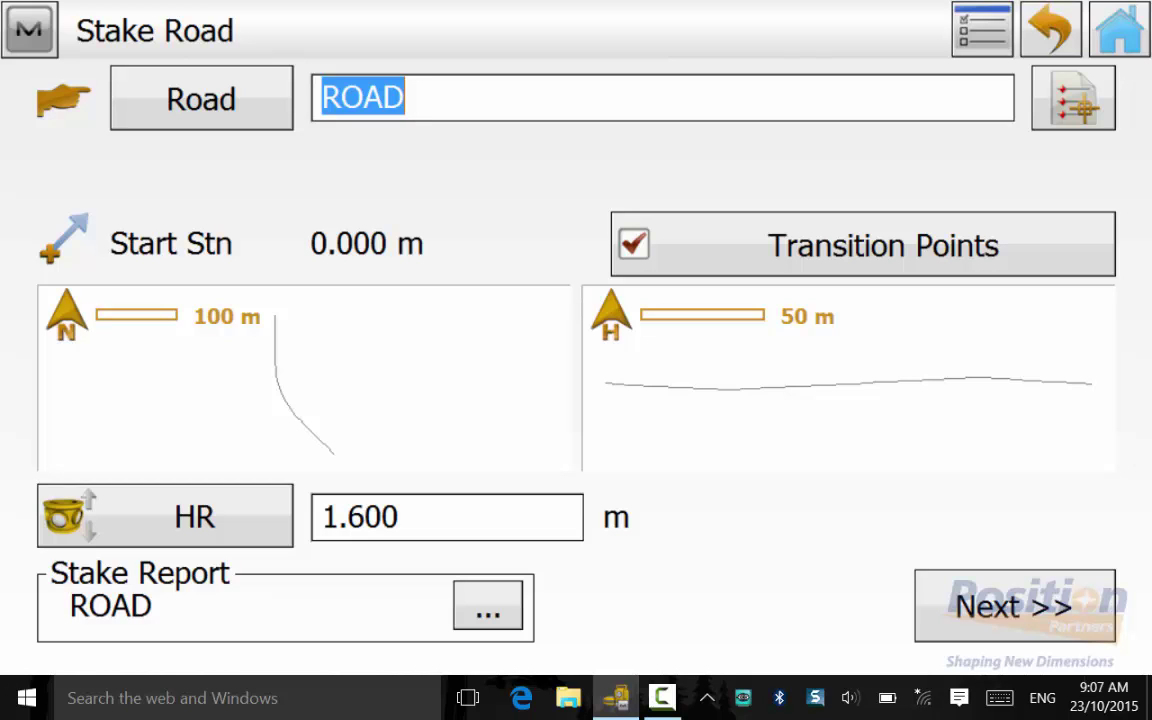
click(201, 98)
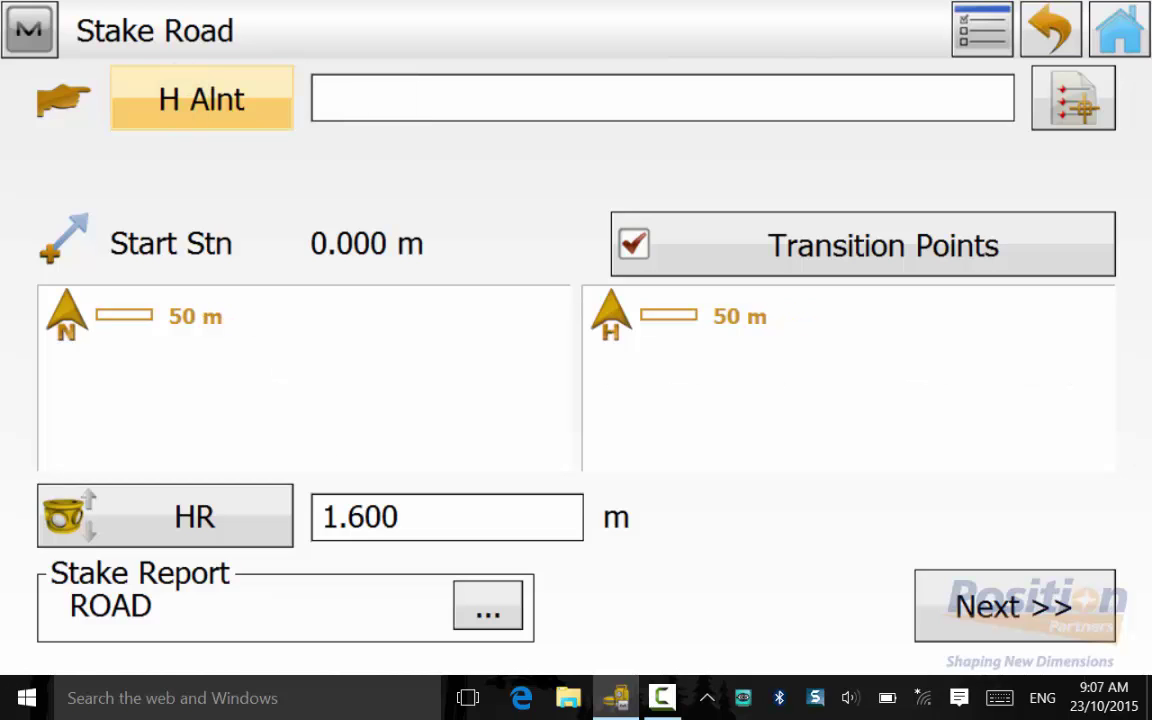
click(201, 98)
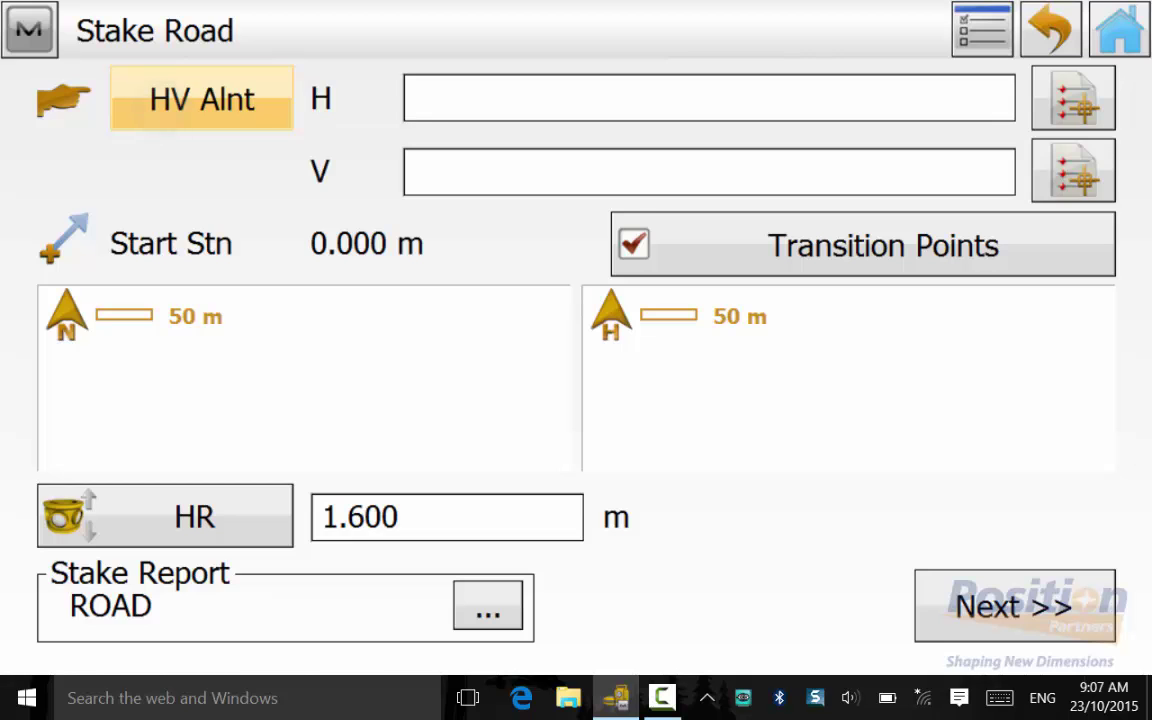
click(201, 98)
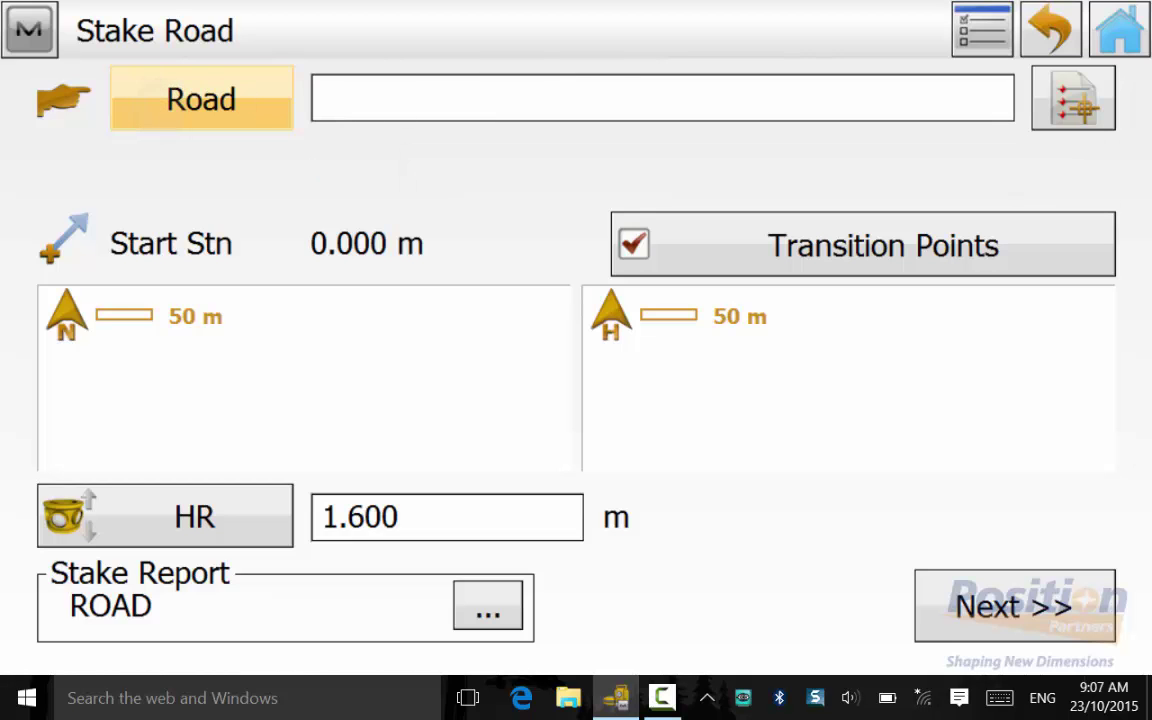
- Review the transition point types without changing them, and accept linework 258 as the reference centerline
click(863, 244)
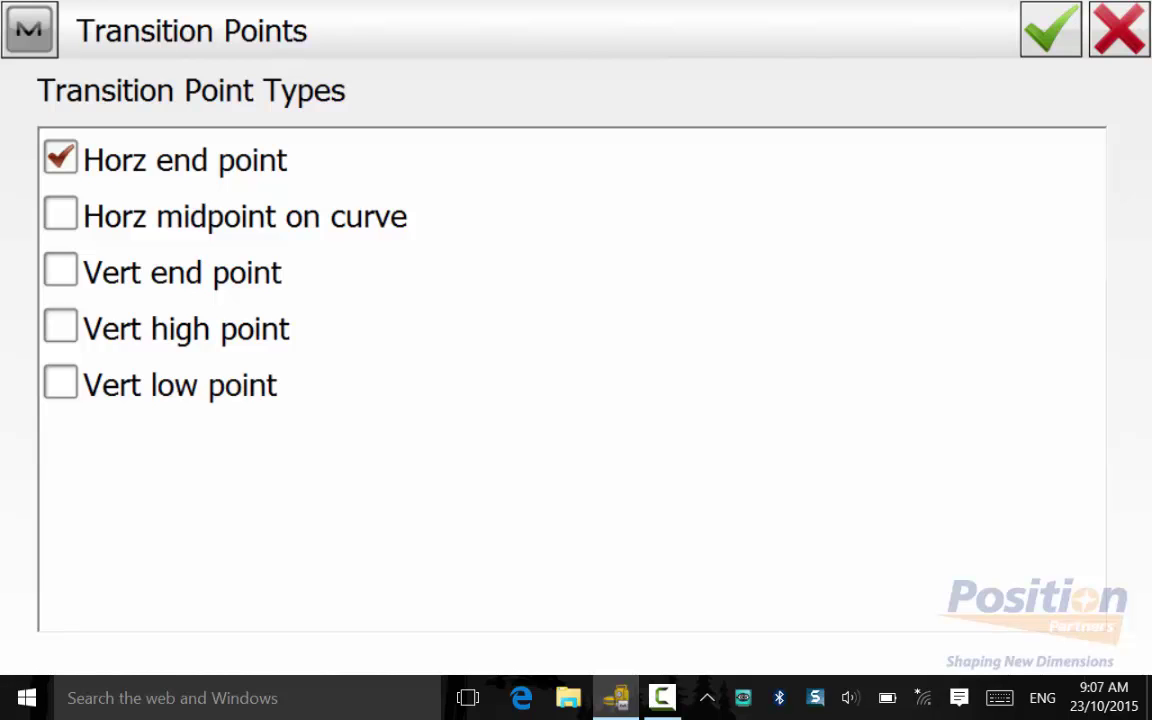
click(1119, 30)
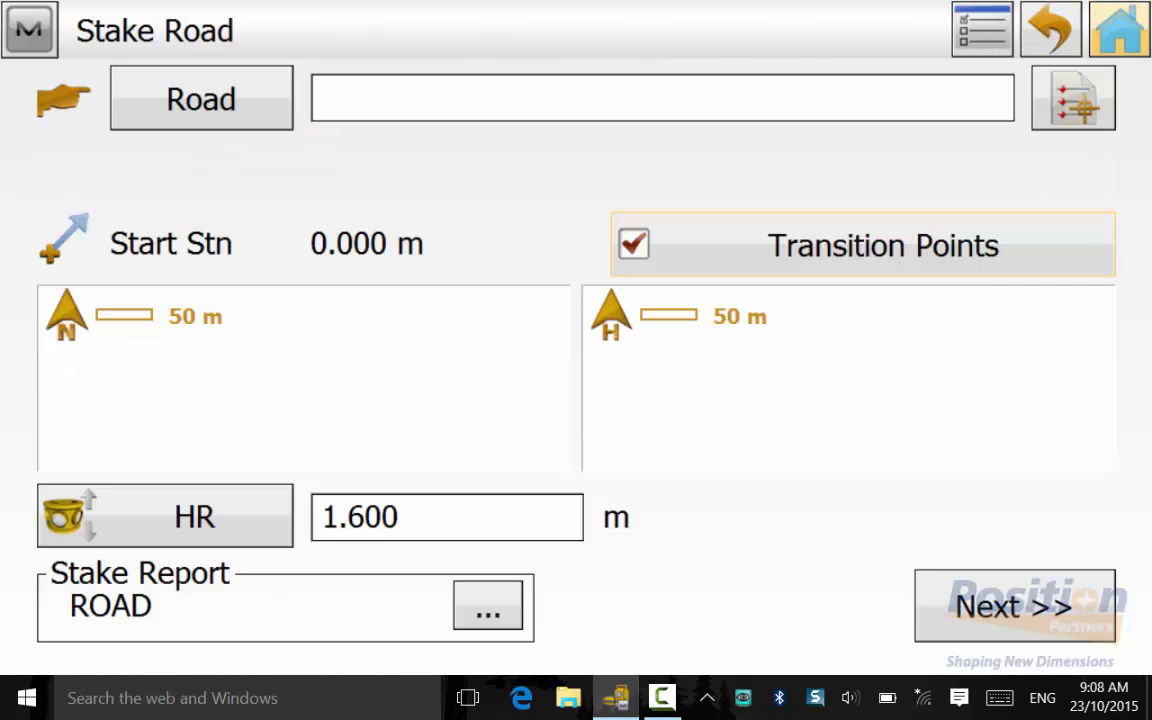
click(29, 29)
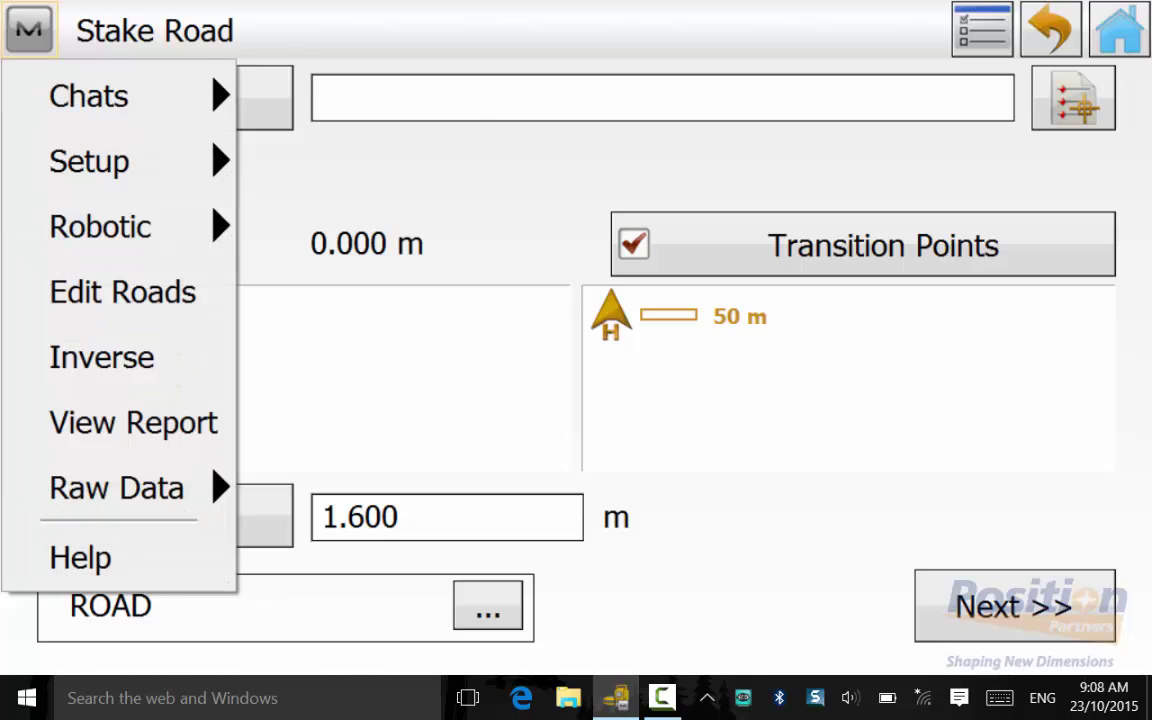
click(89, 161)
click(370, 161)
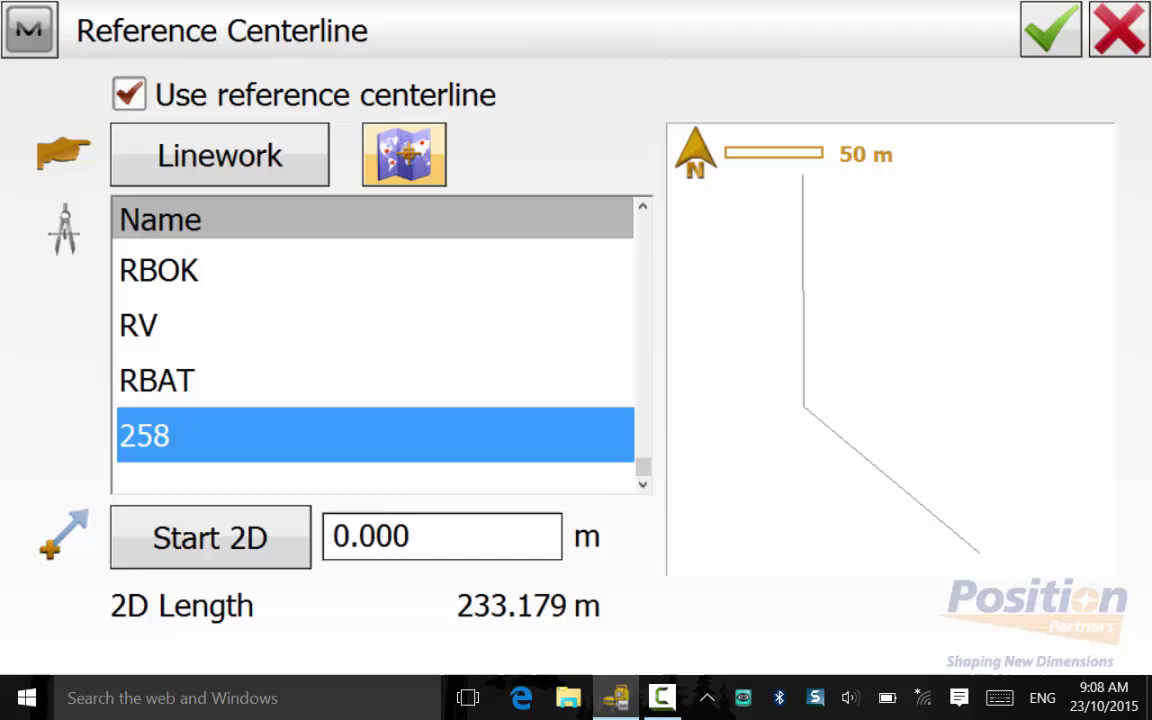
click(1051, 29)
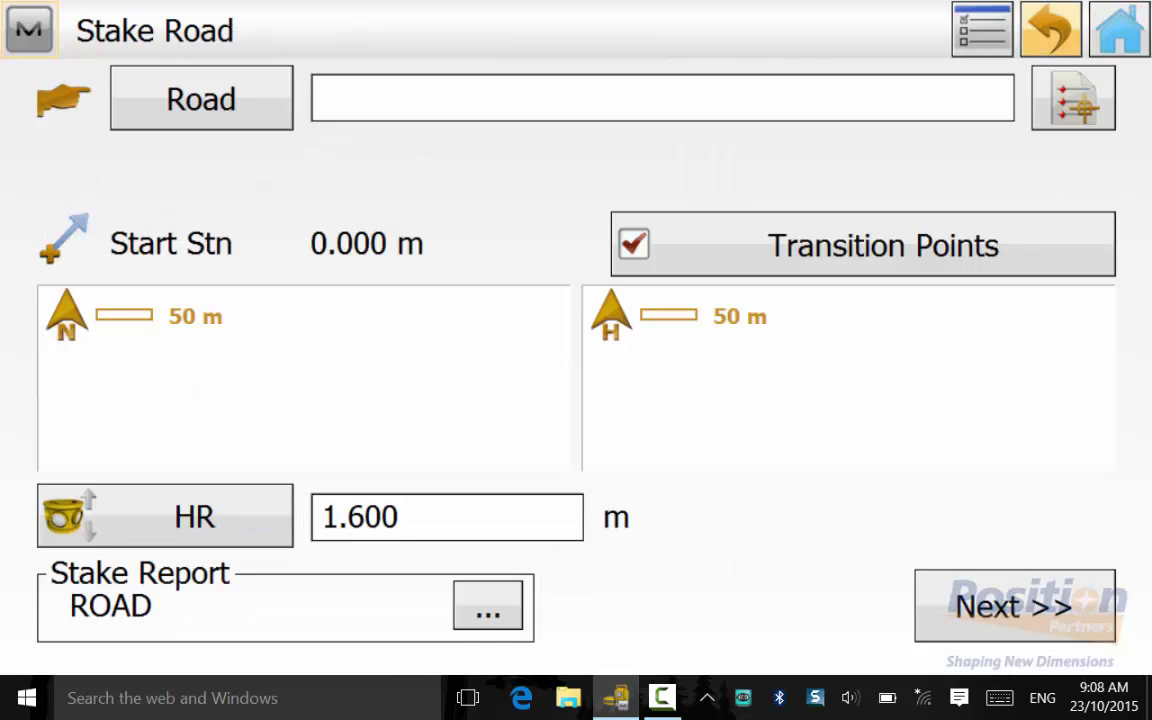
- Look through the columns of the ROAD stake report and return to the road staking setup
click(503, 606)
click(828, 606)
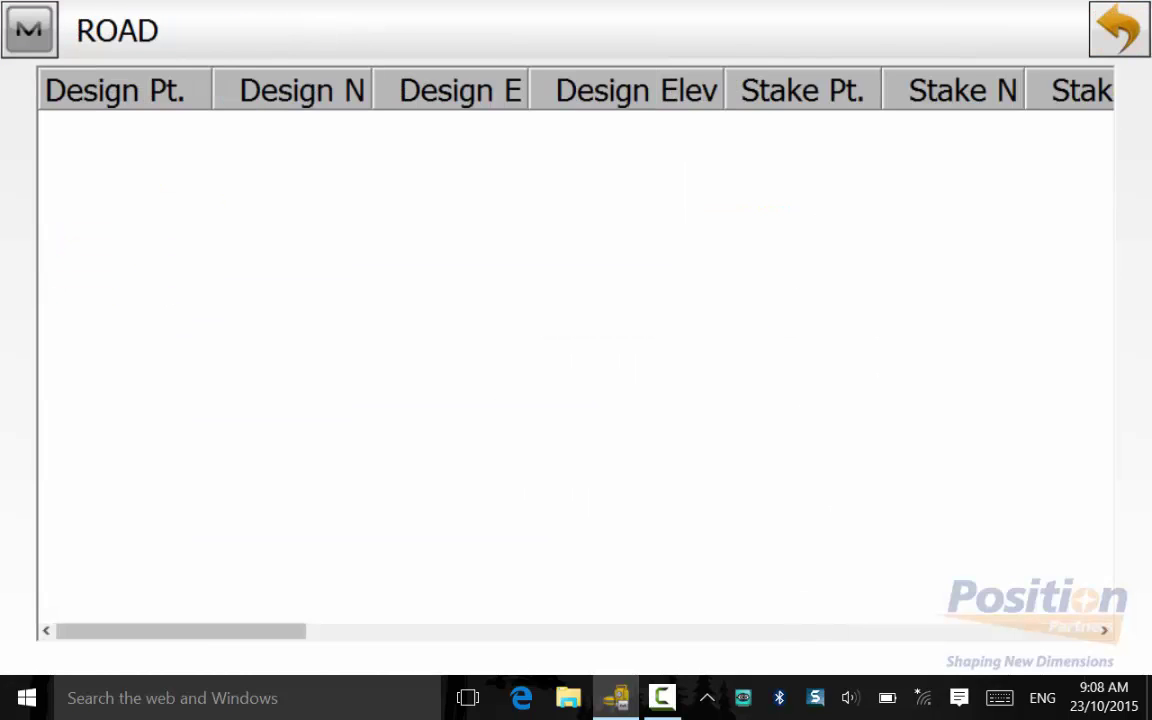
drag(180, 631, 521, 631)
scroll(575, 370, right, 10)
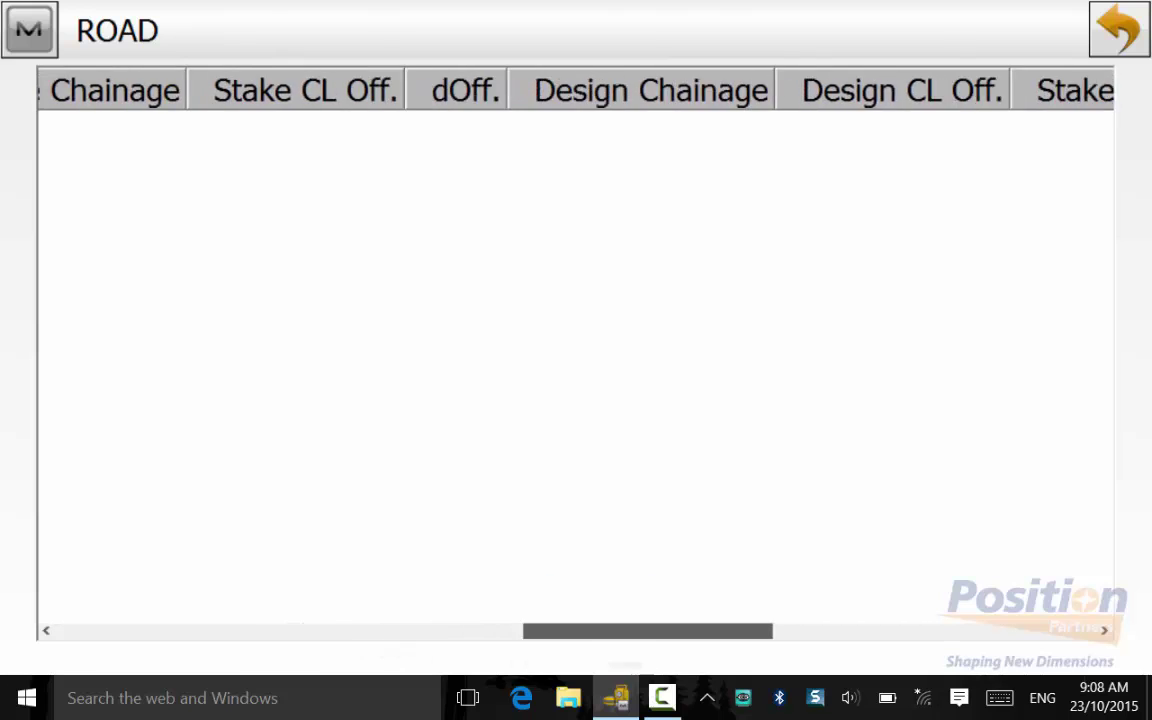
click(1119, 30)
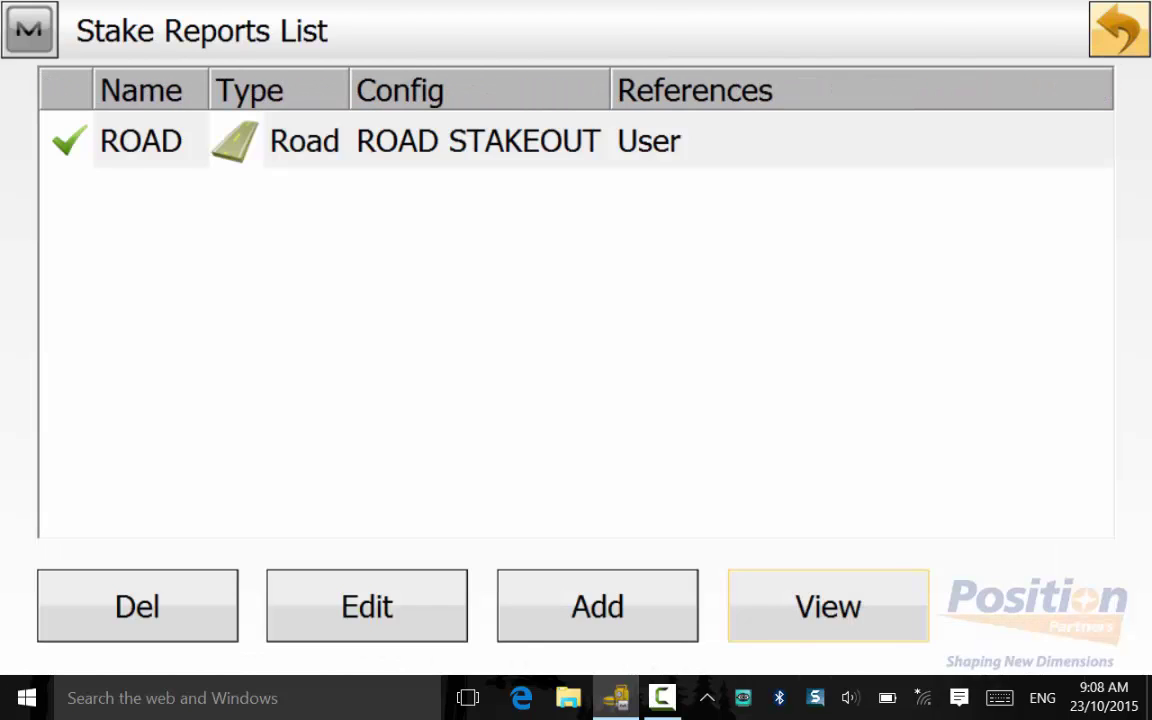
click(1119, 30)
- Select the design road ROAD for staking and continue to the alignment settings
click(1073, 98)
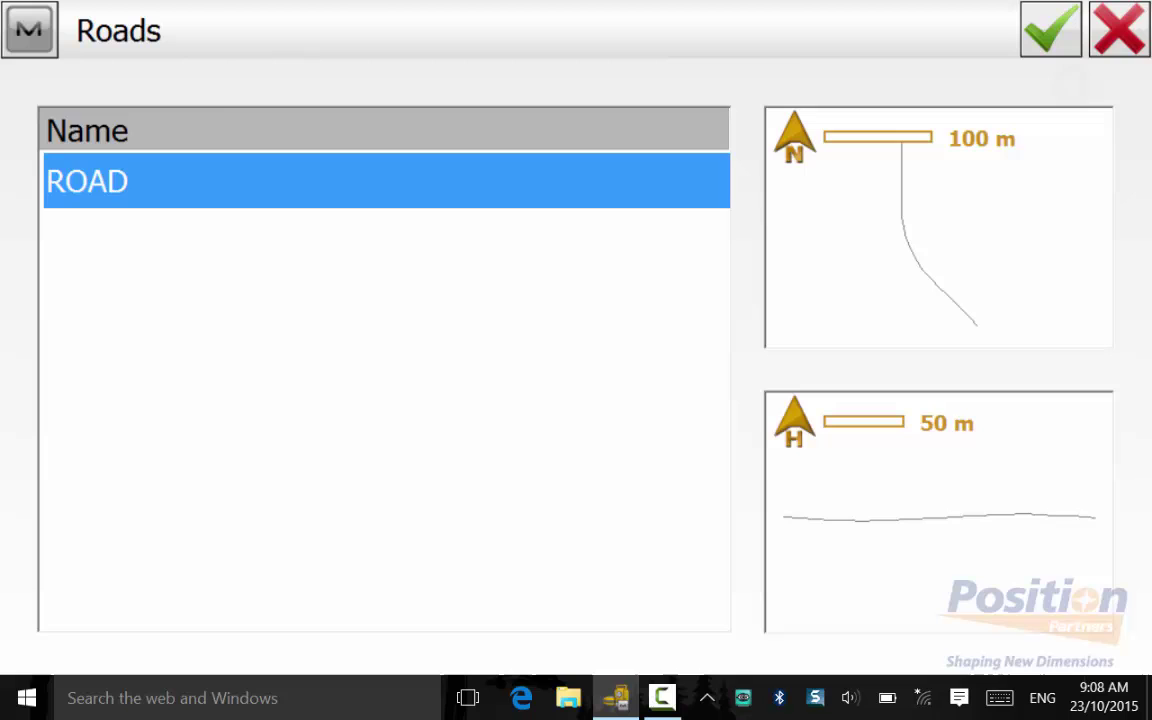
click(1050, 30)
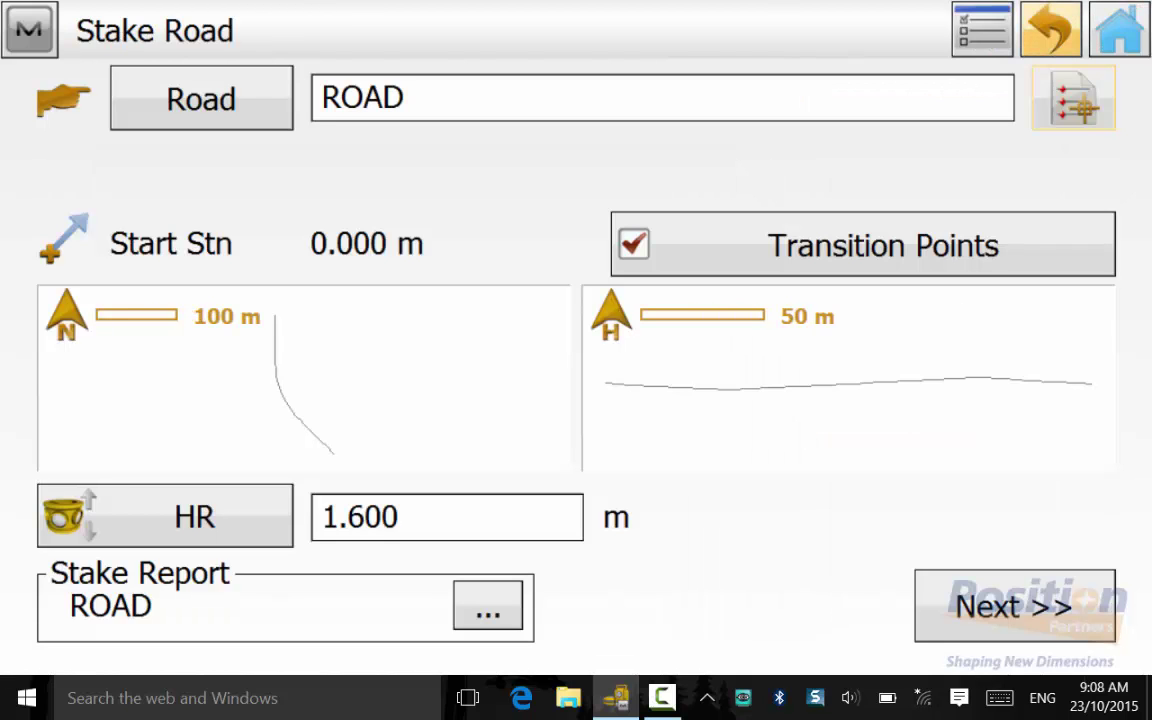
click(1014, 606)
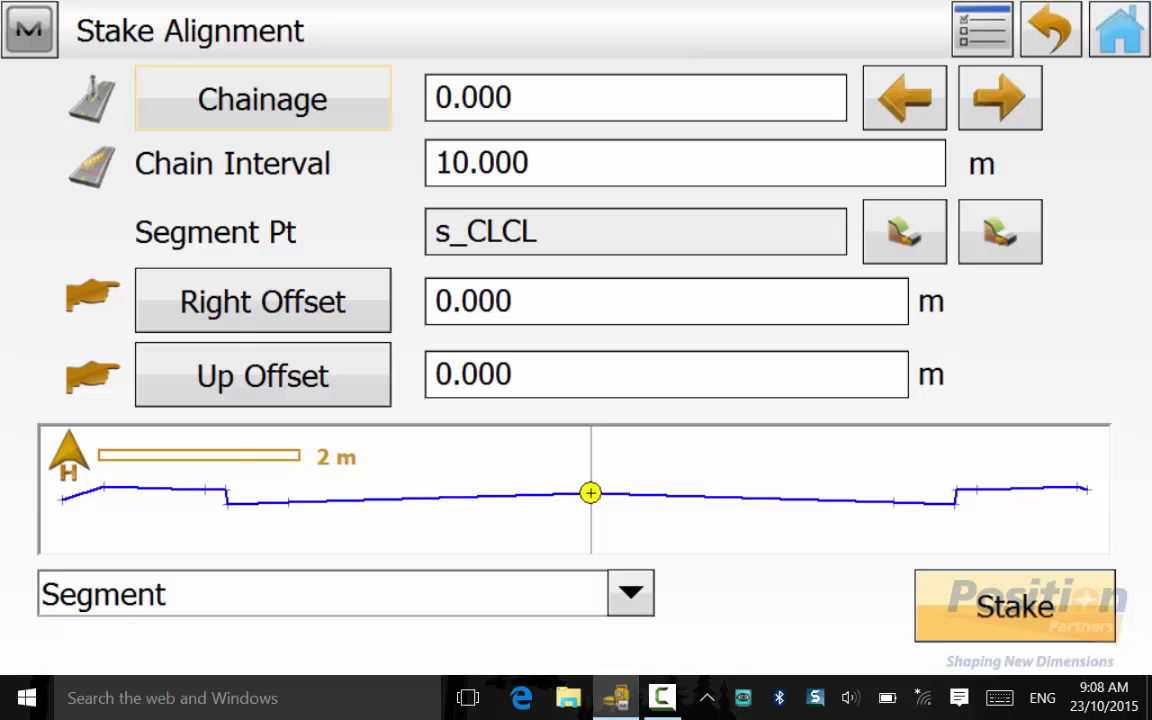
- Consult the Stake Alignment help topic on offset location modes and close it
click(29, 29)
click(82, 427)
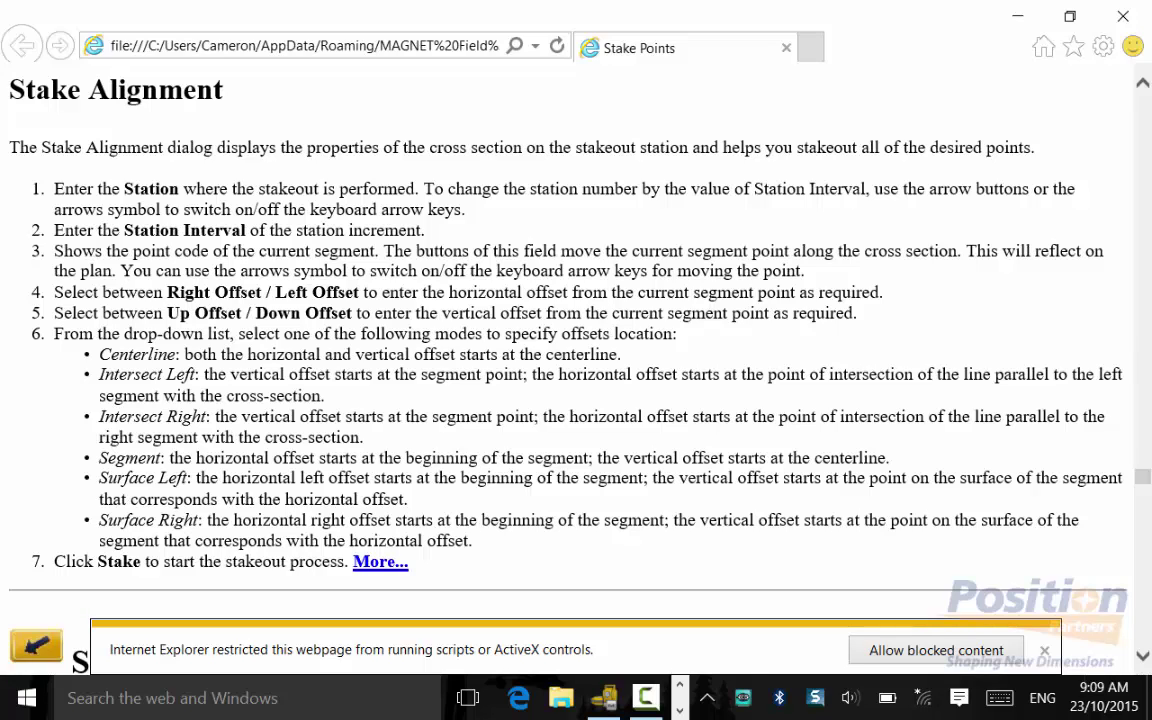
click(1123, 16)
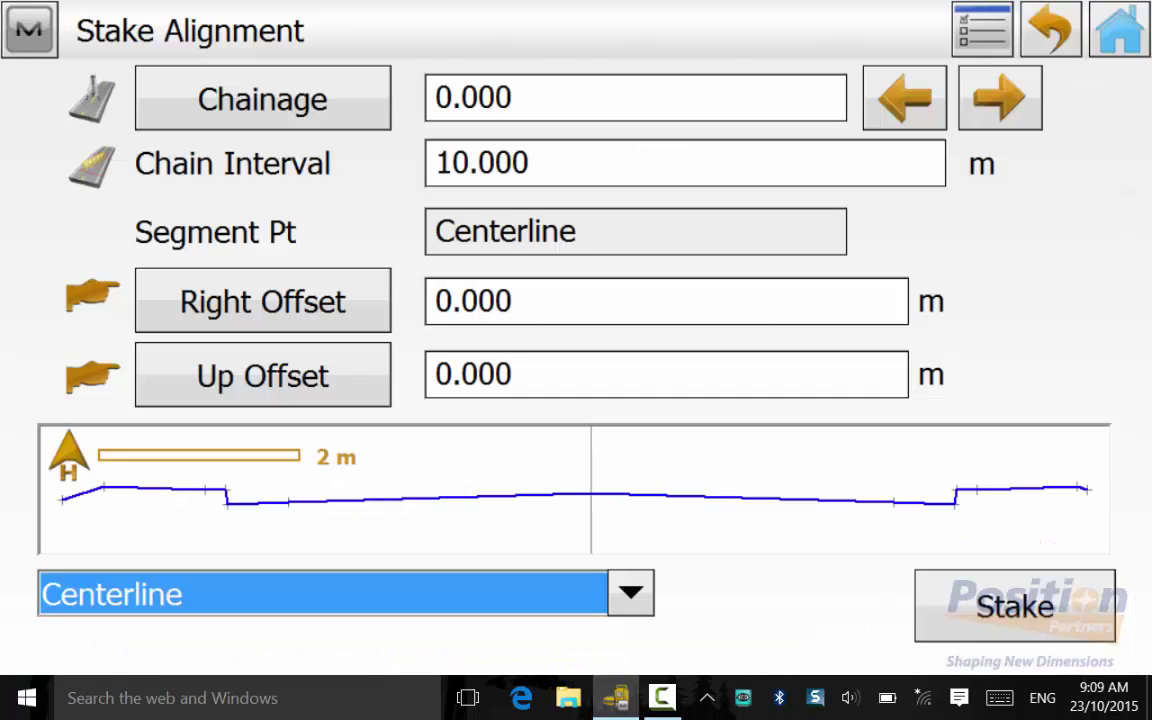
- Set the offset mode to Segment and step the segment point out to s_RBATRBAT and back to s_CLCL
click(630, 592)
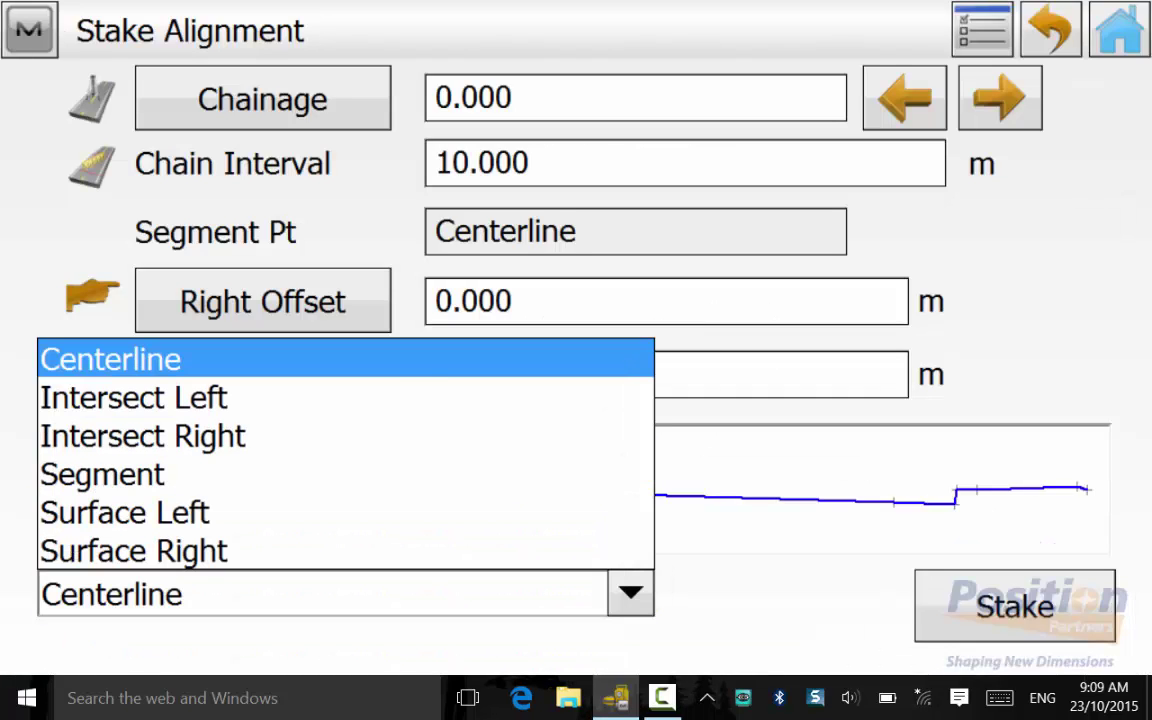
click(277, 475)
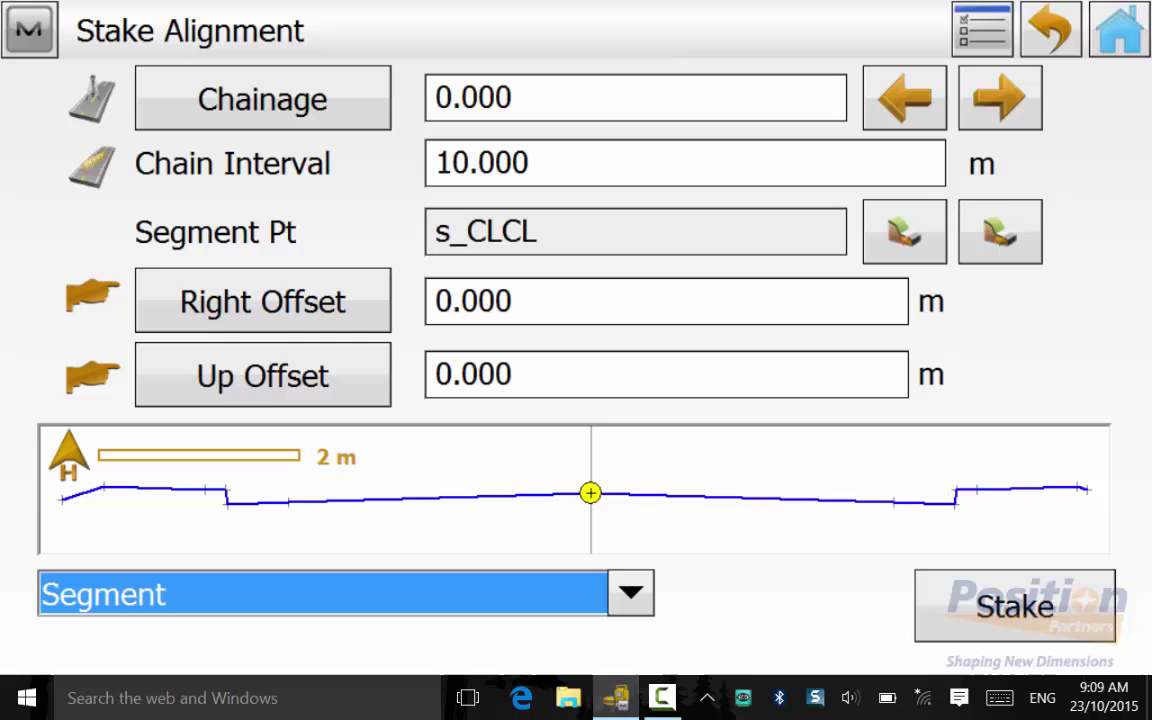
click(1000, 232)
click(1000, 232)
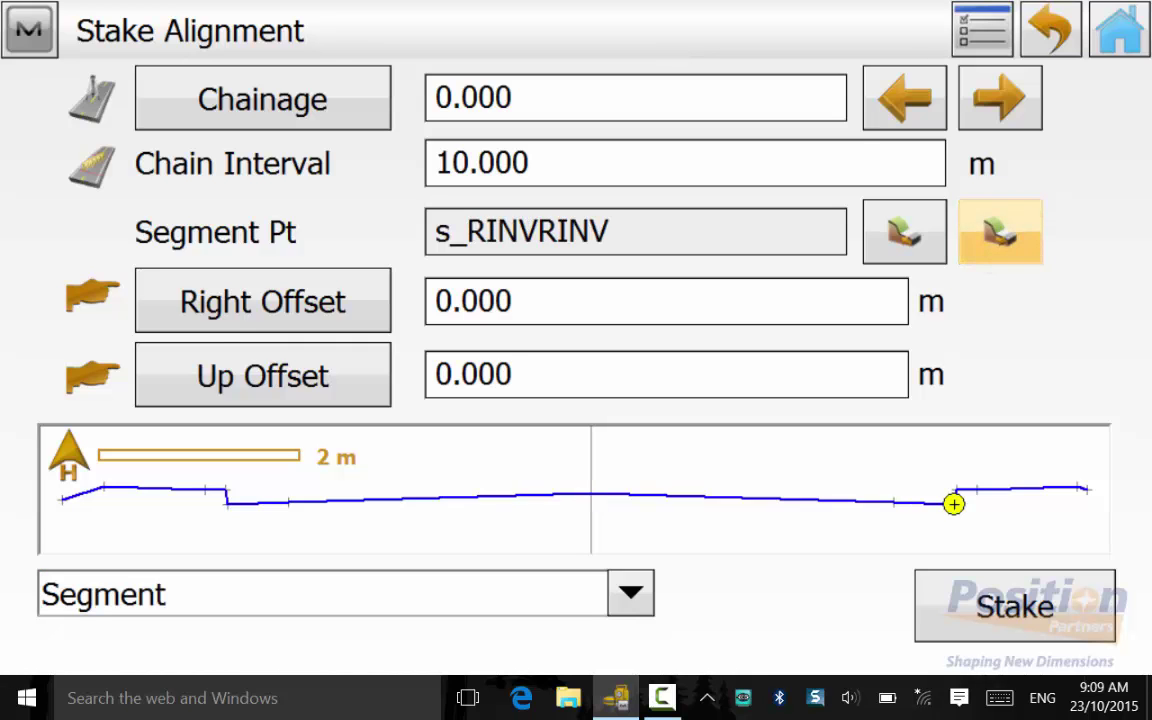
click(1000, 232)
click(1000, 232)
click(1000, 231)
click(1000, 231)
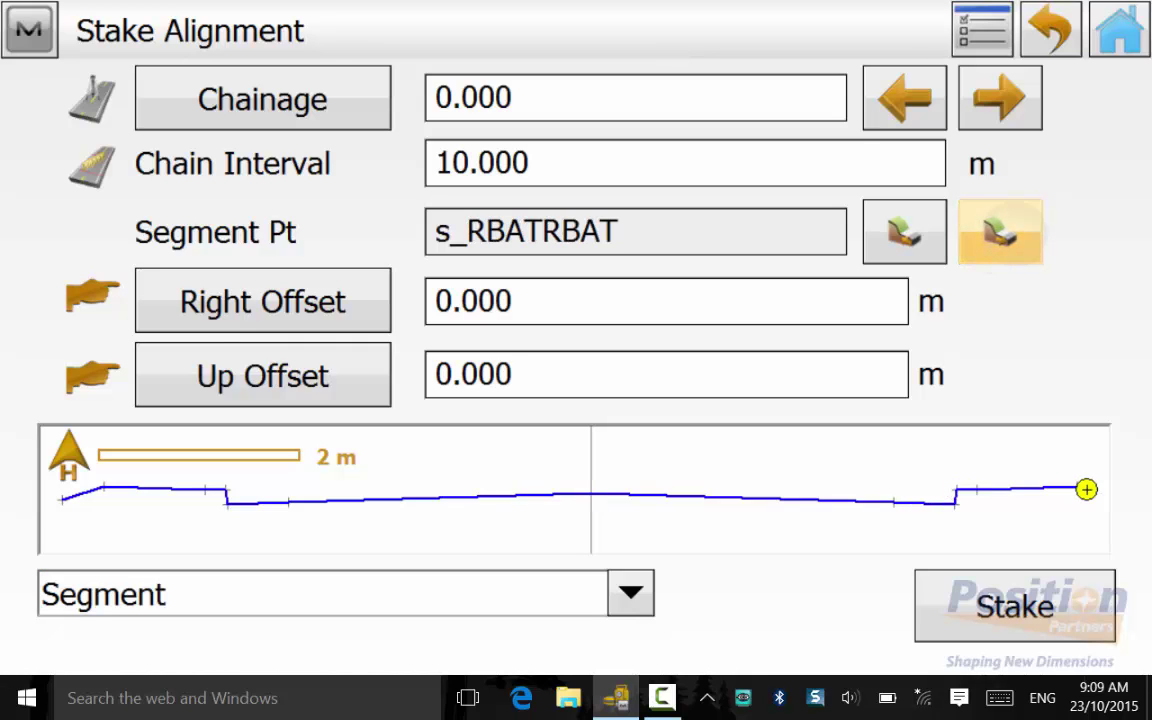
click(904, 231)
click(904, 231)
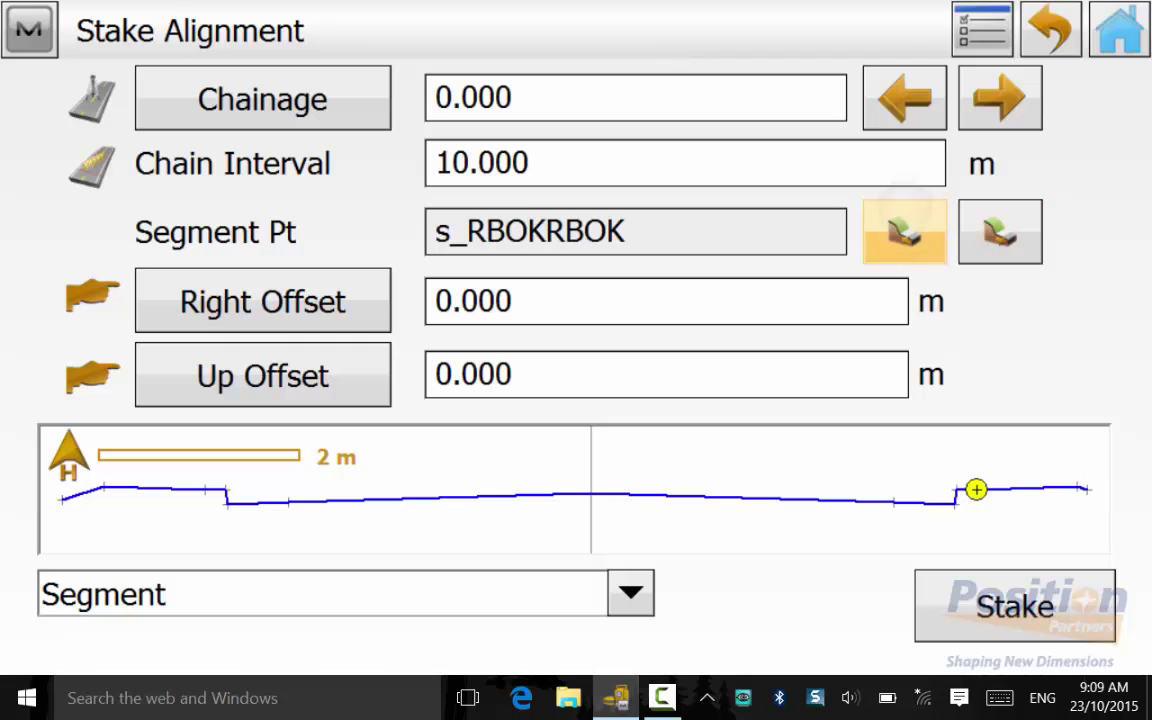
click(904, 231)
click(904, 231)
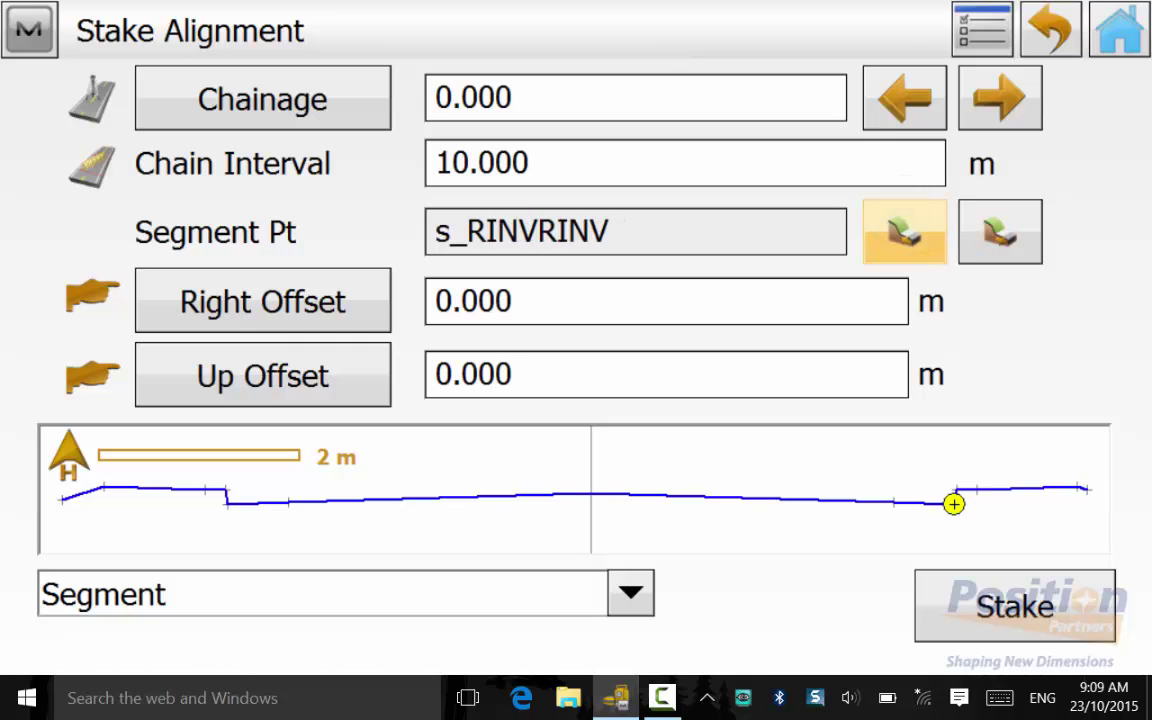
click(904, 231)
click(904, 231)
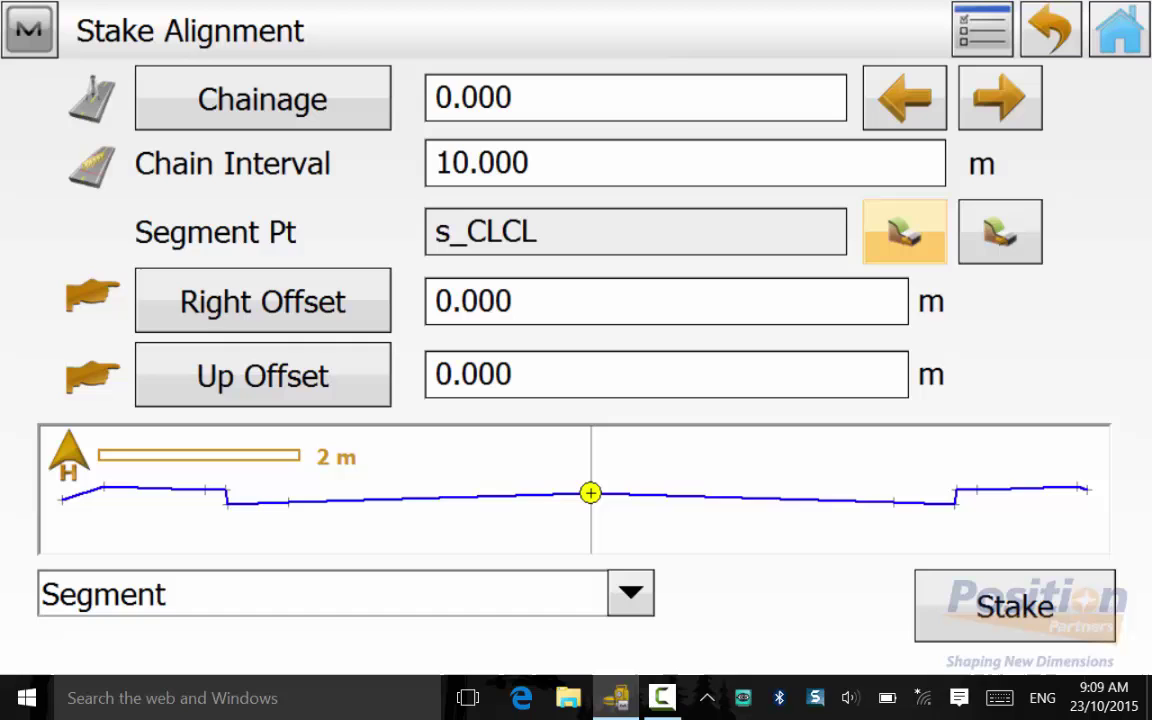
- Set the offset mode to Centerline and start staking at chainage 170
click(630, 593)
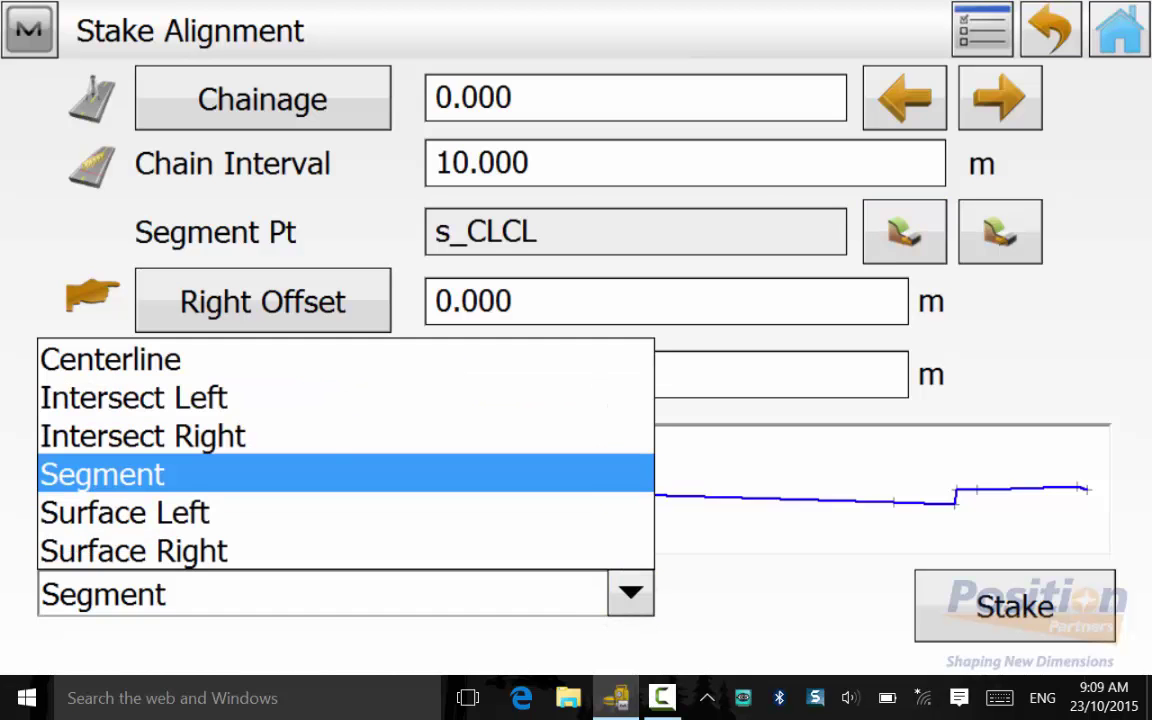
click(110, 359)
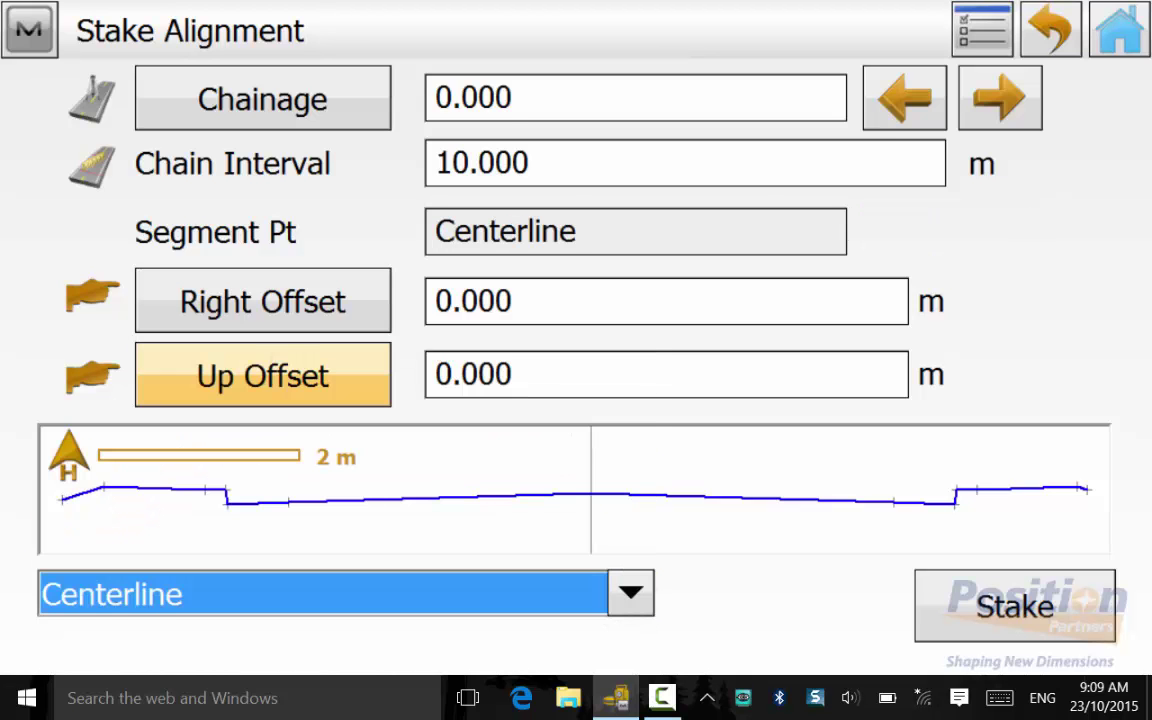
click(263, 99)
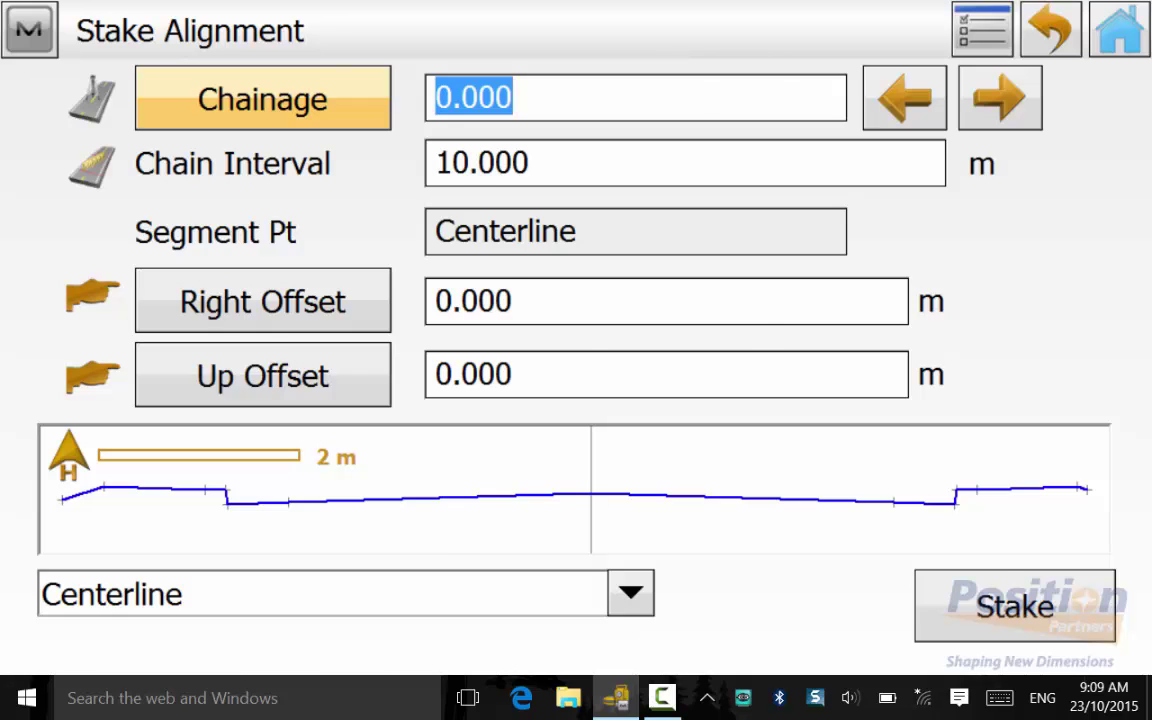
text(170)
key(Return)
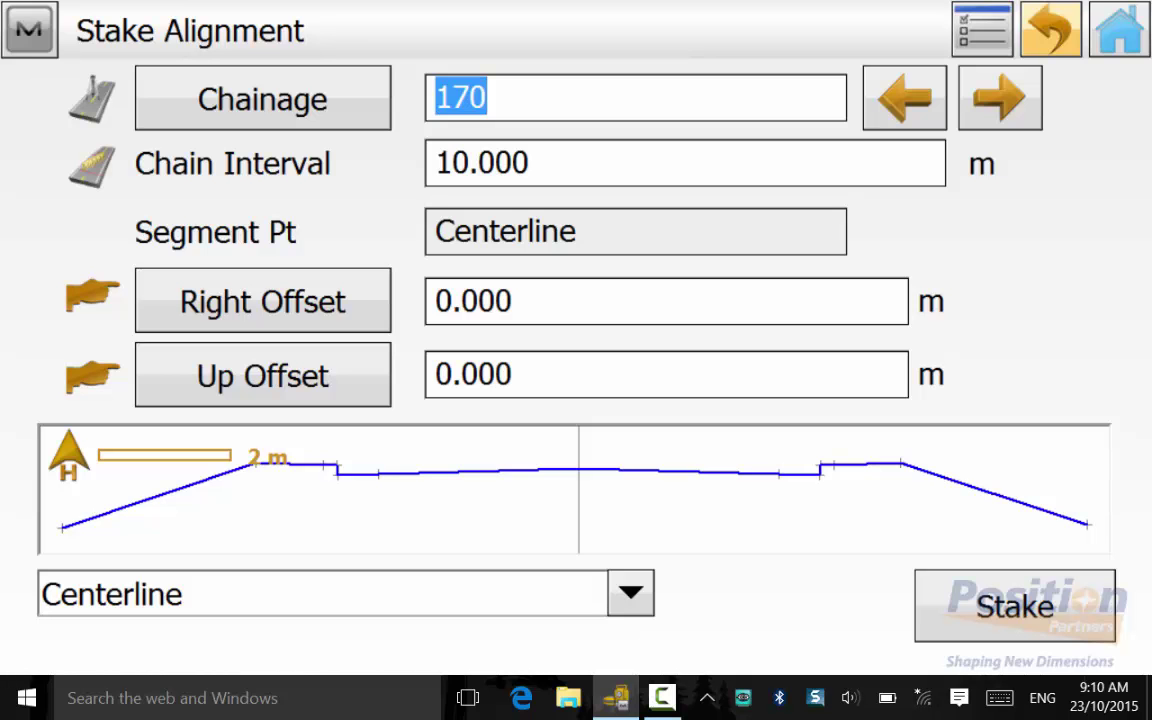
click(1015, 606)
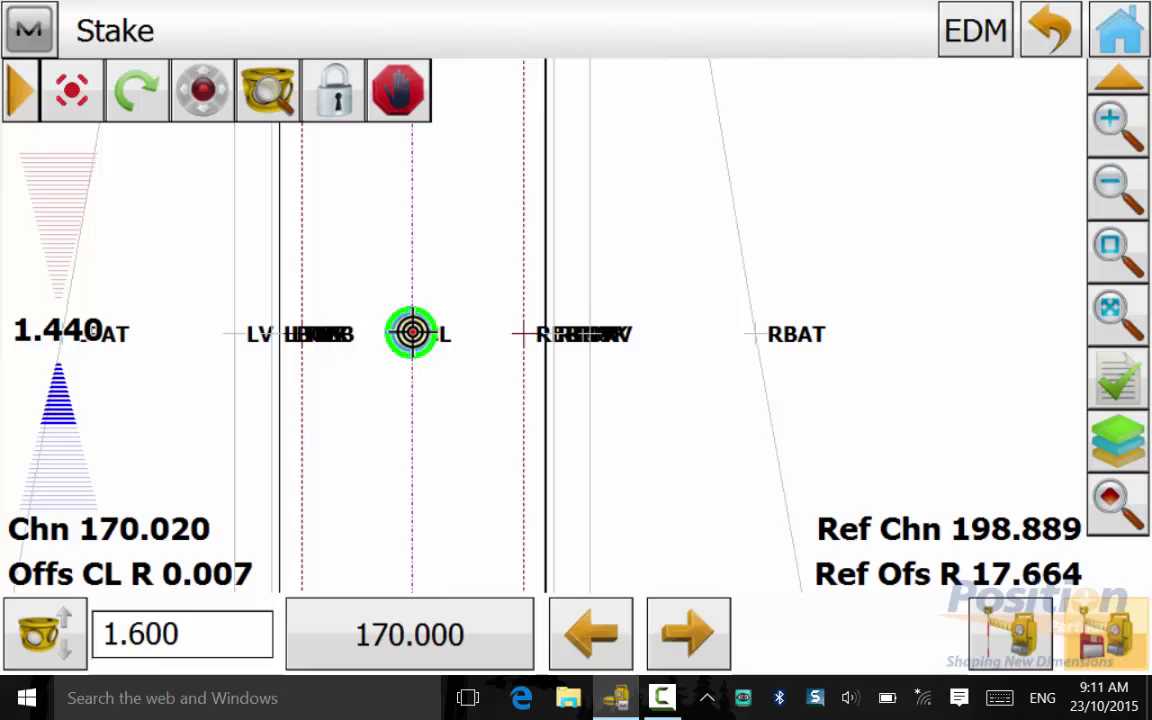
- Compare the Overhead View and Normal View of the staking display and return to the map display
drag(420, 390, 763, 409)
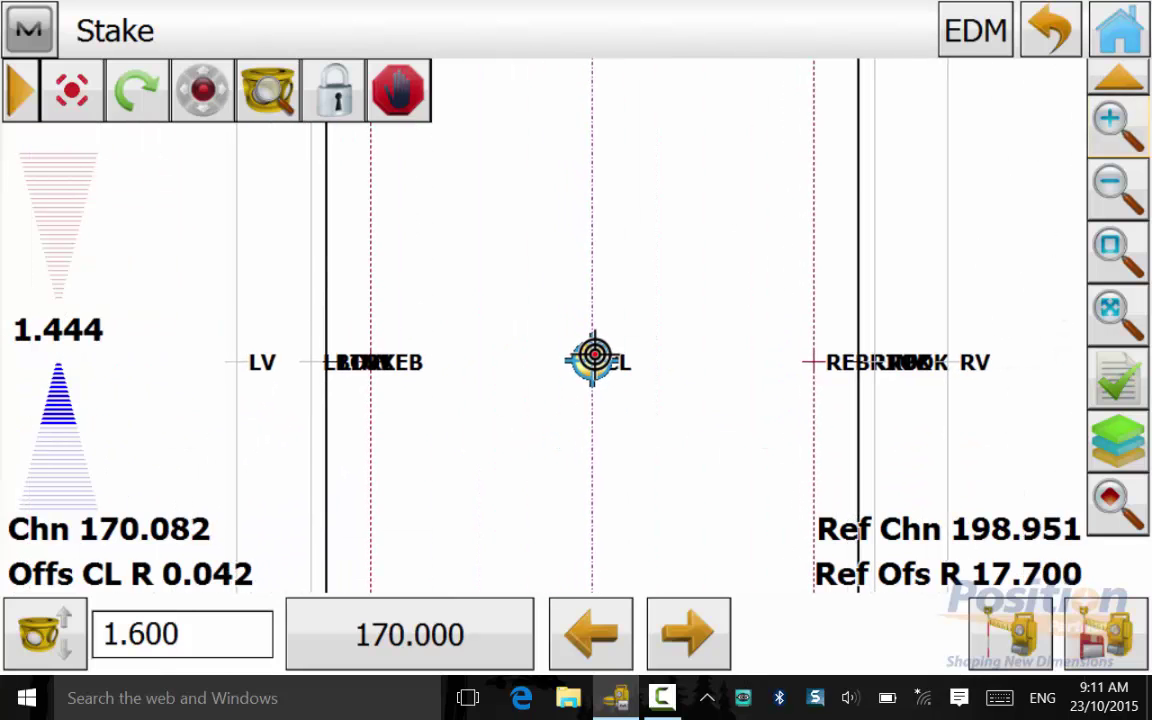
click(767, 20)
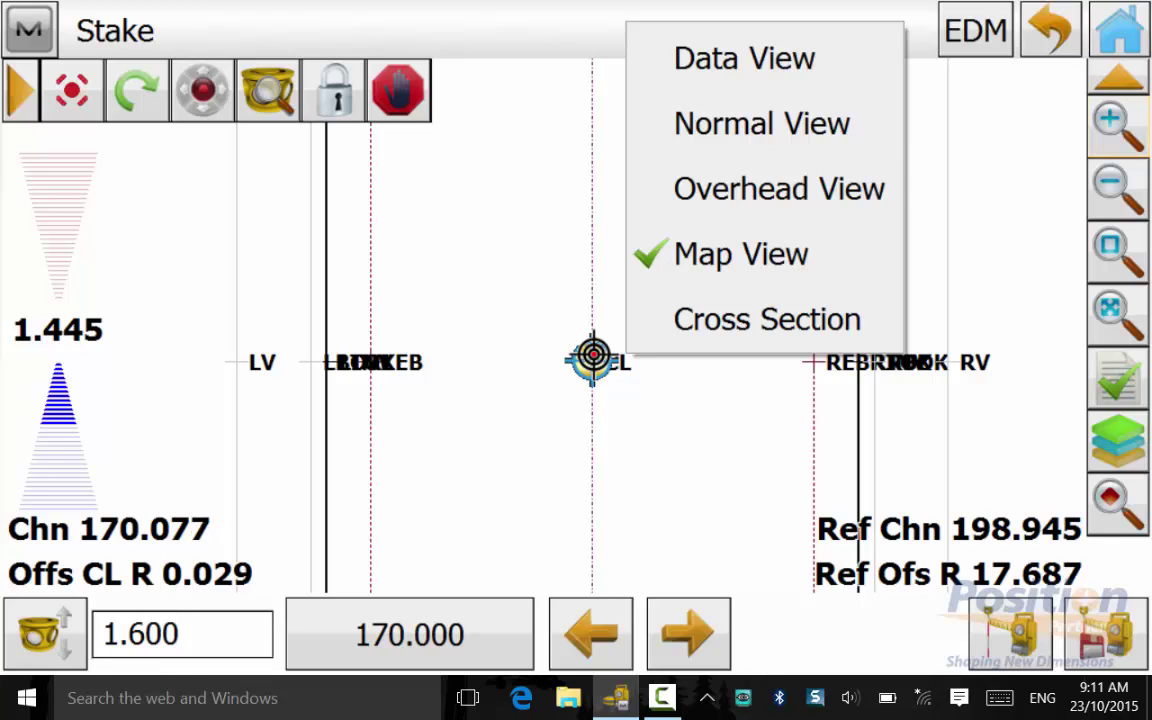
click(779, 189)
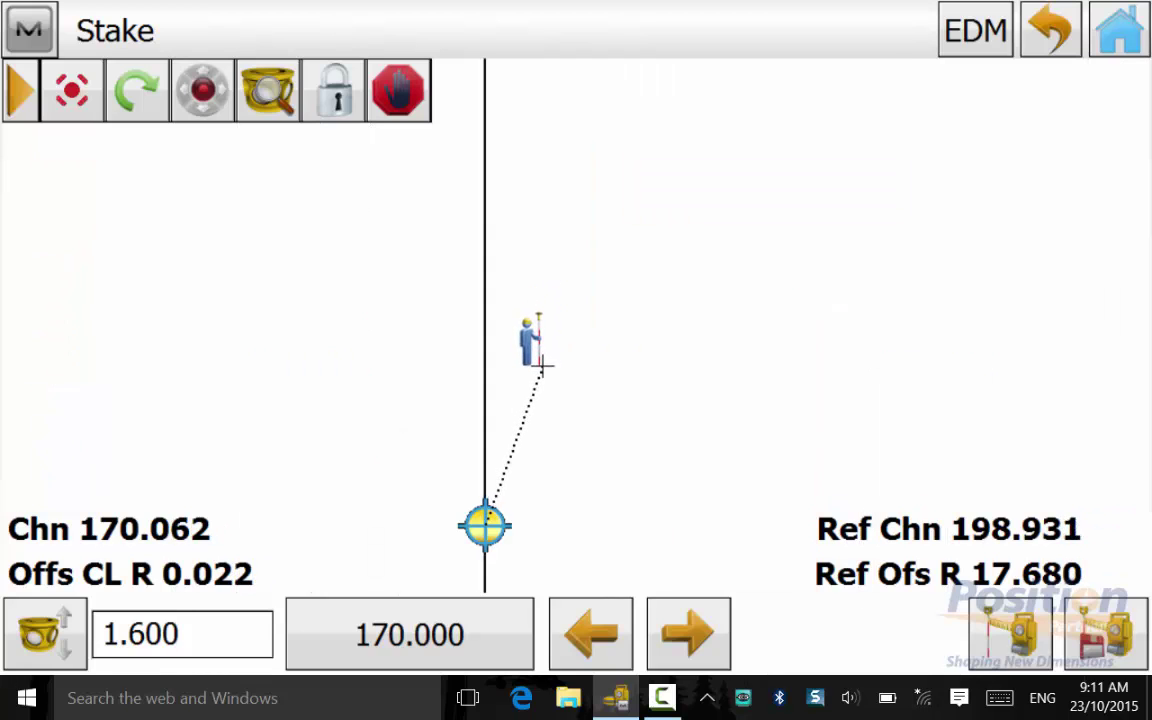
click(688, 26)
click(823, 125)
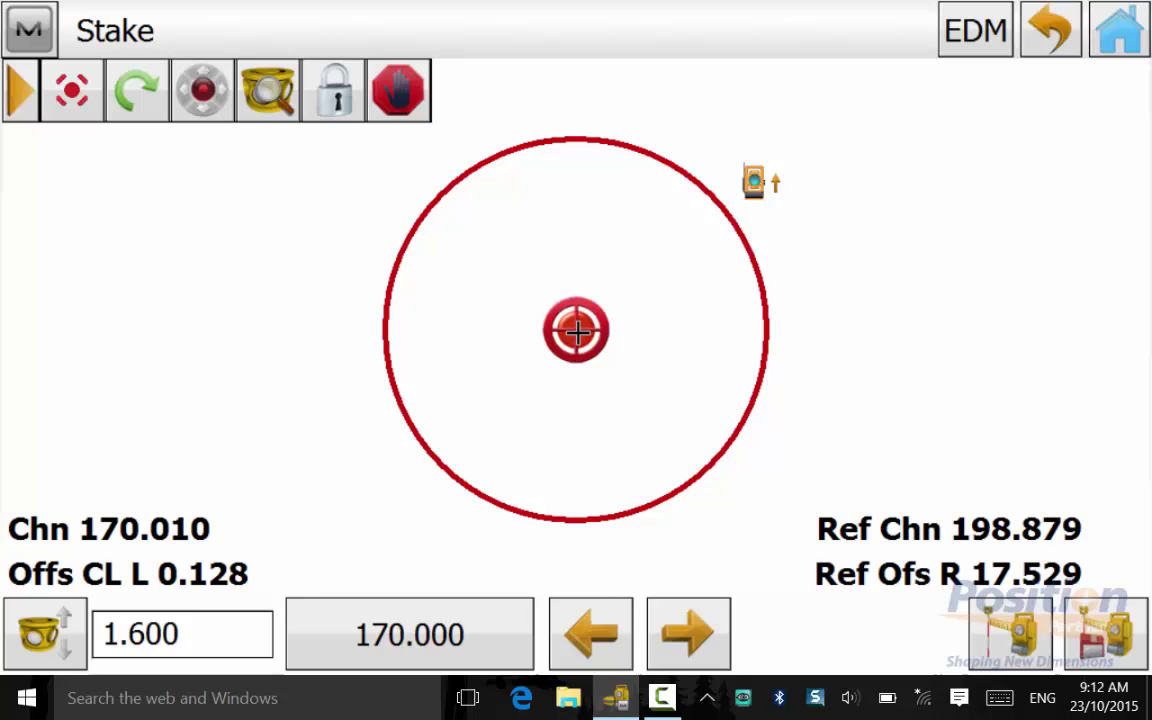
click(656, 23)
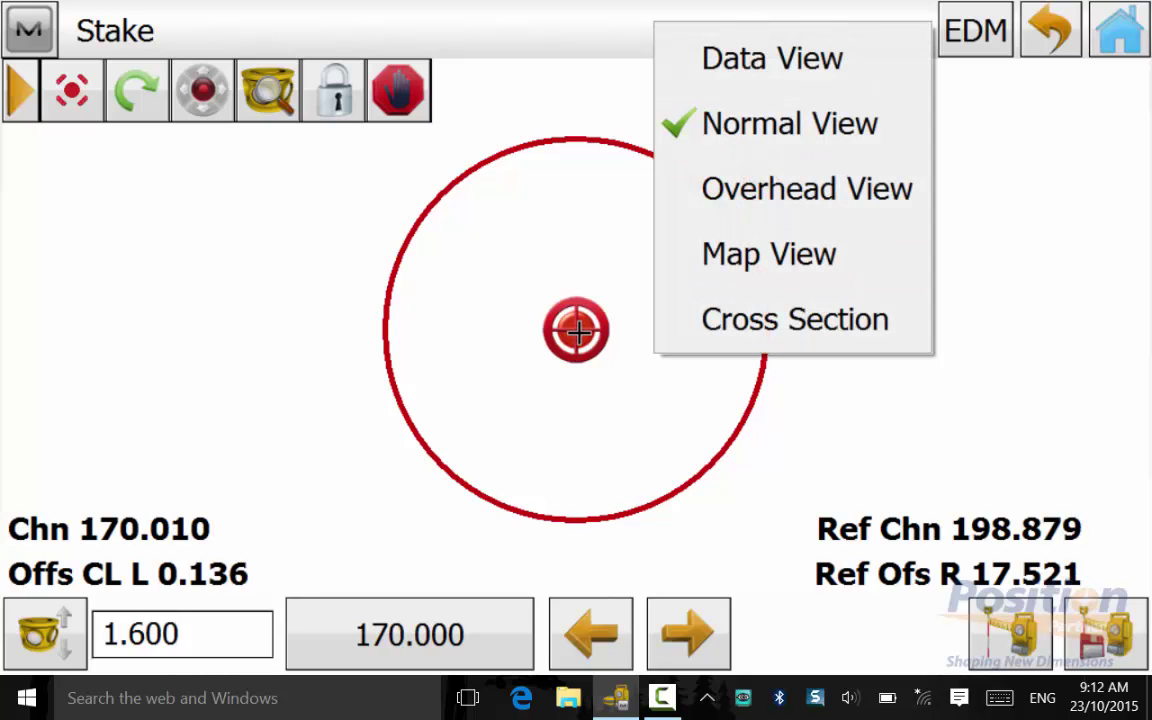
click(795, 319)
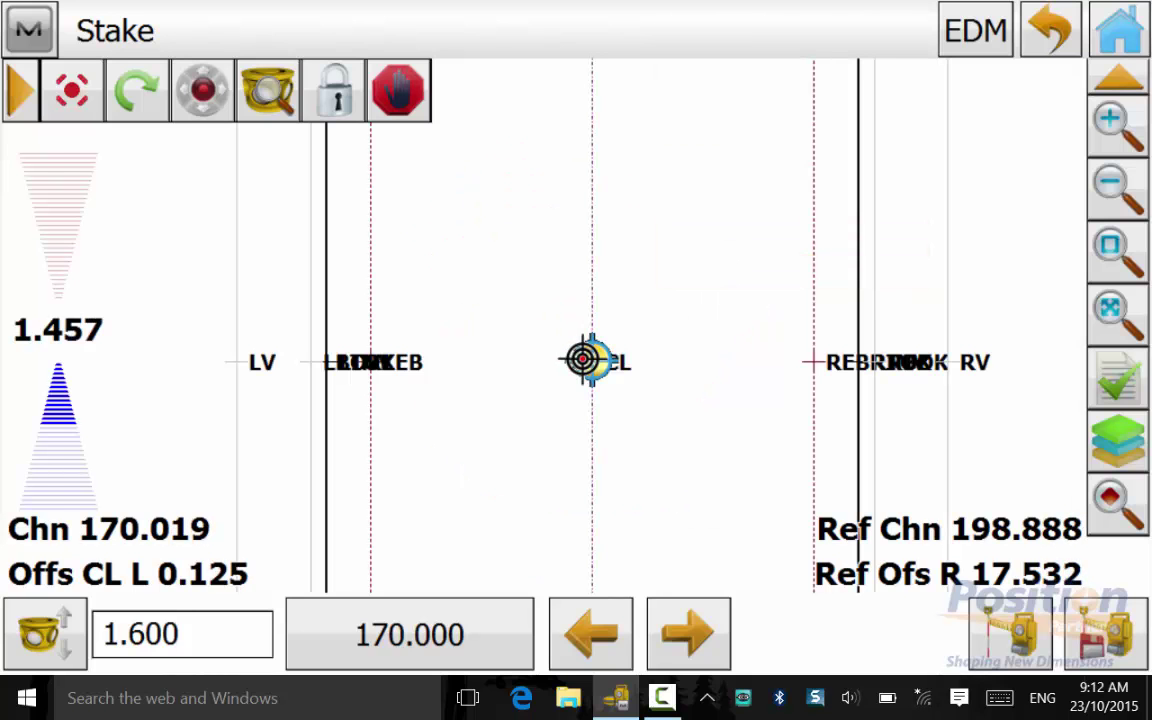
- Measure the staked centerline point at chainage 170, review its mark and data results, and store it
click(1118, 127)
click(1118, 127)
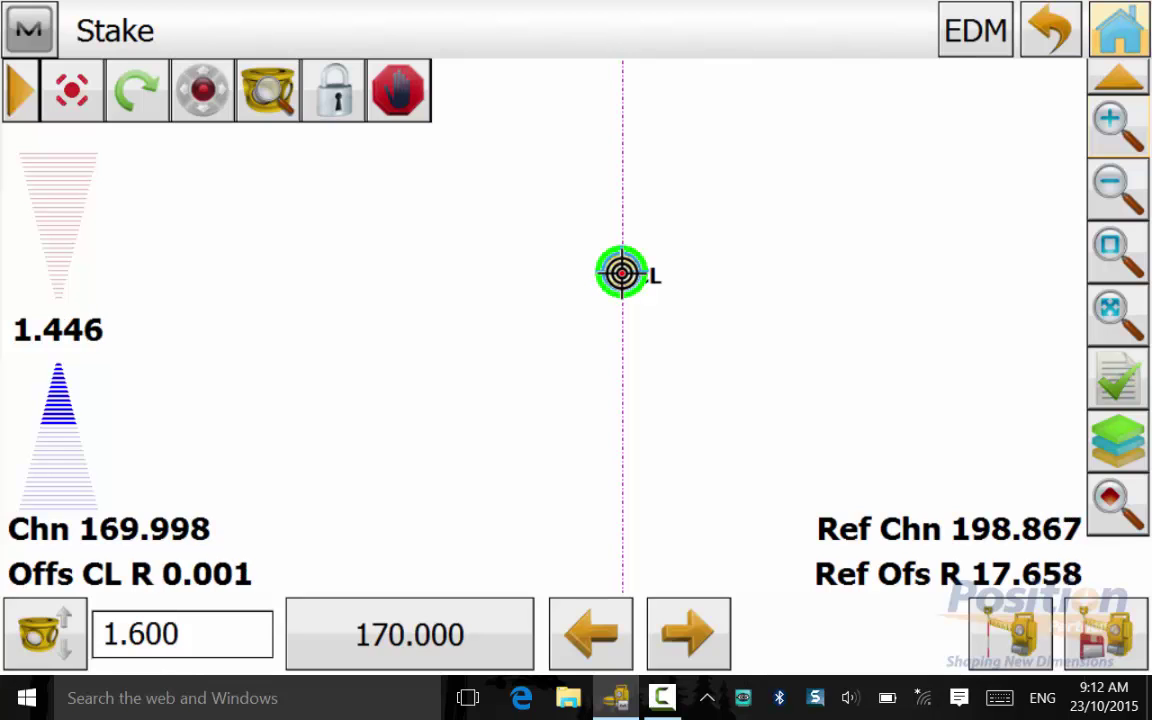
click(1106, 634)
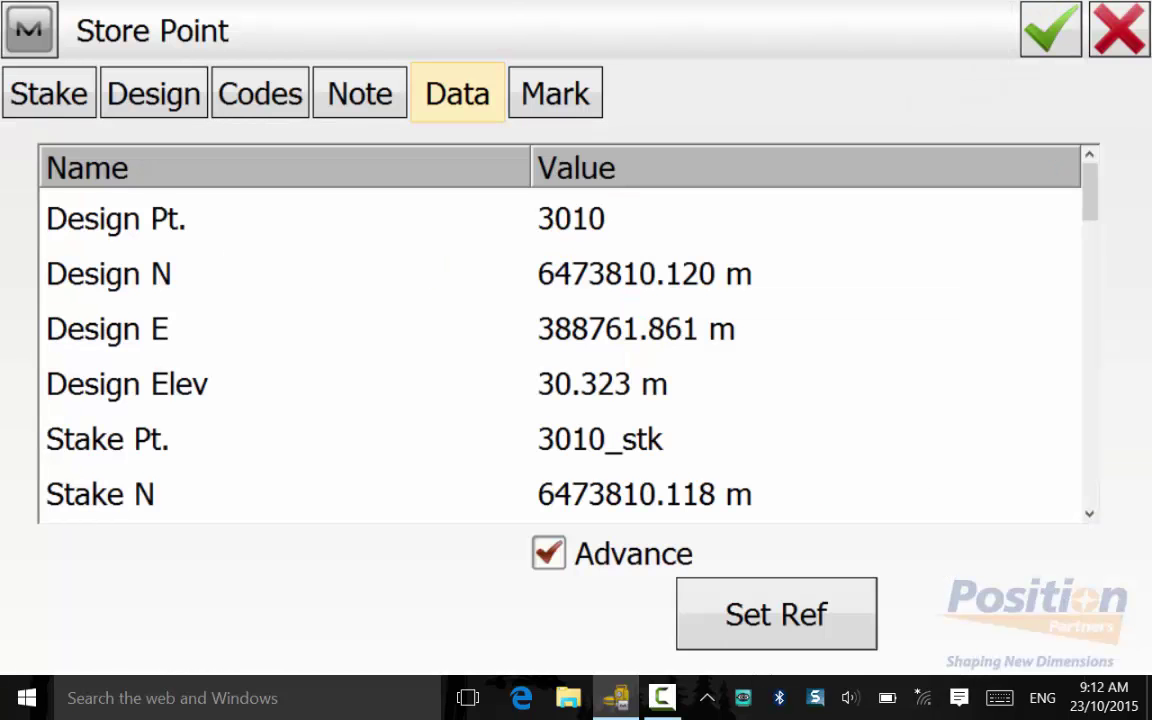
click(555, 94)
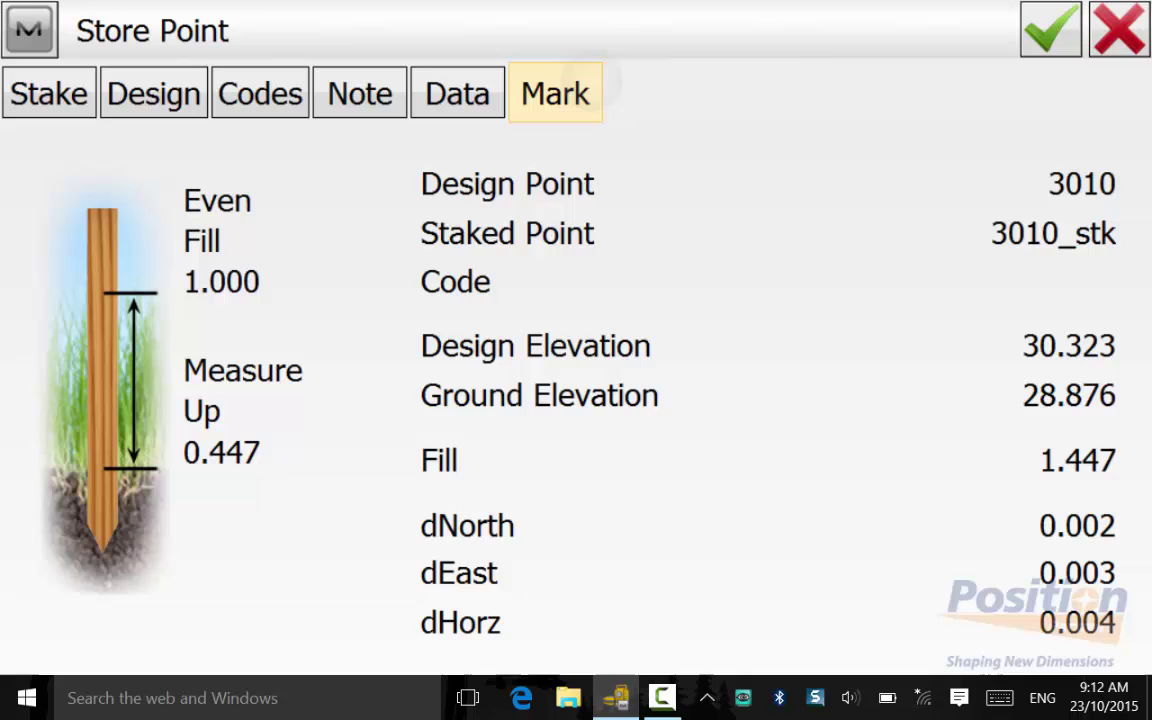
click(457, 93)
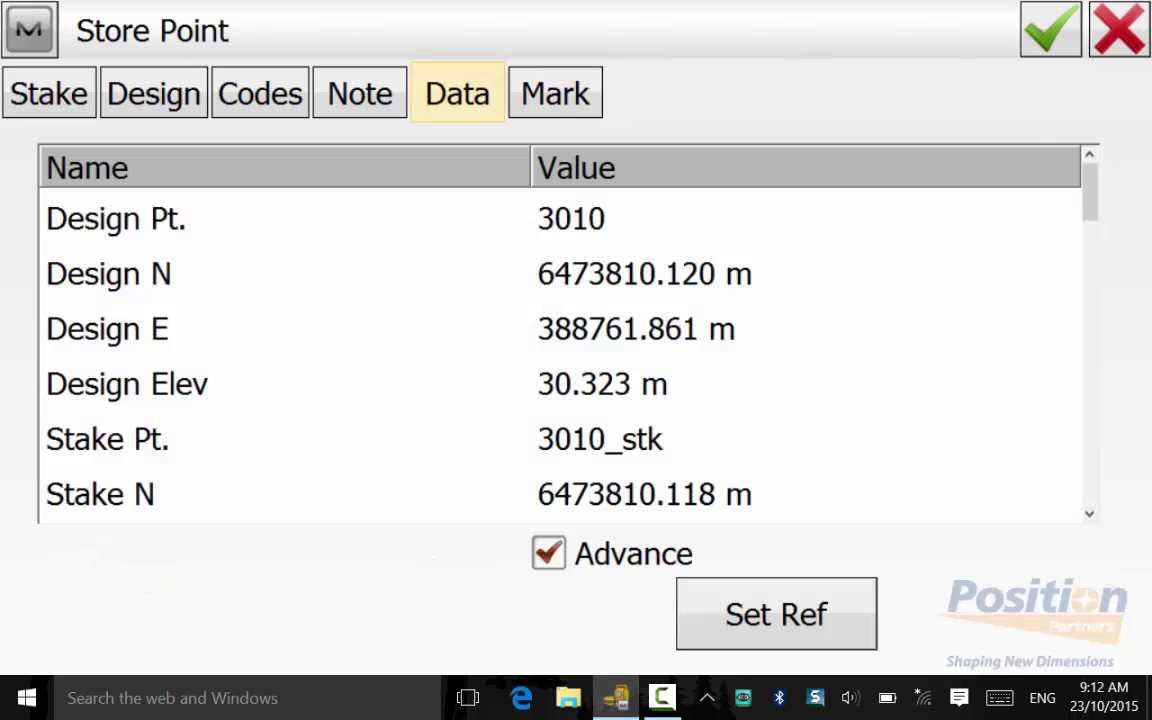
click(1050, 29)
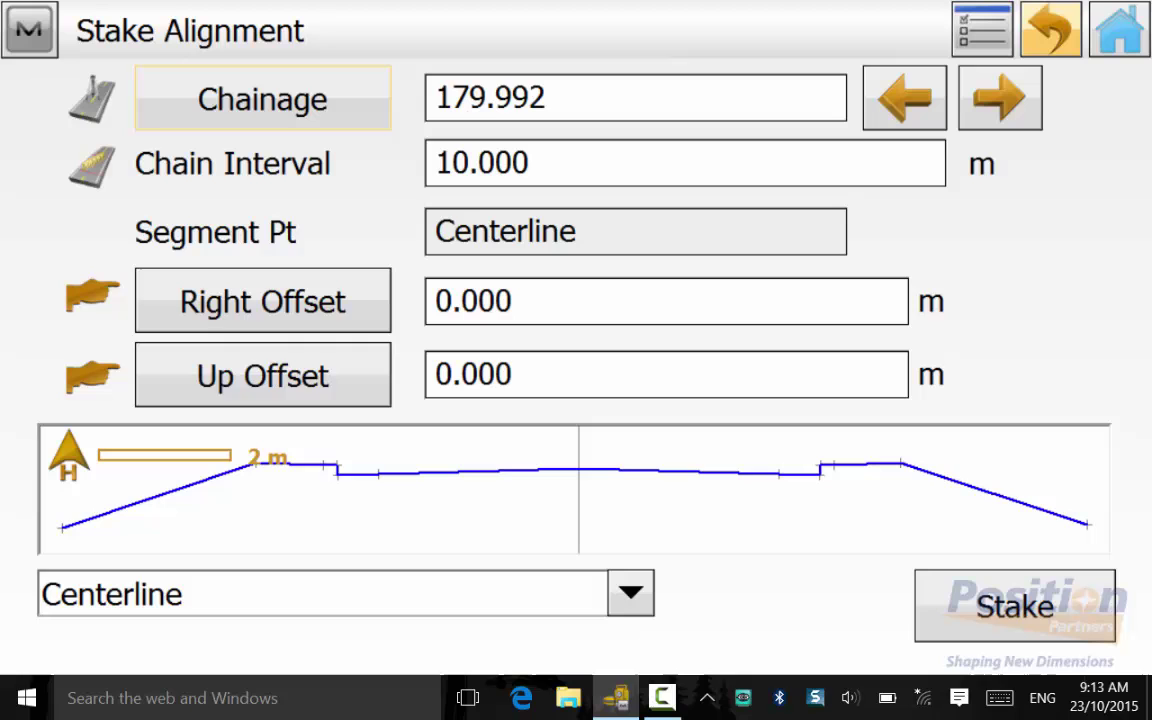
- Set the offset mode to Segment with segment point s_REBREB and the chainage to 170 for staking
click(631, 593)
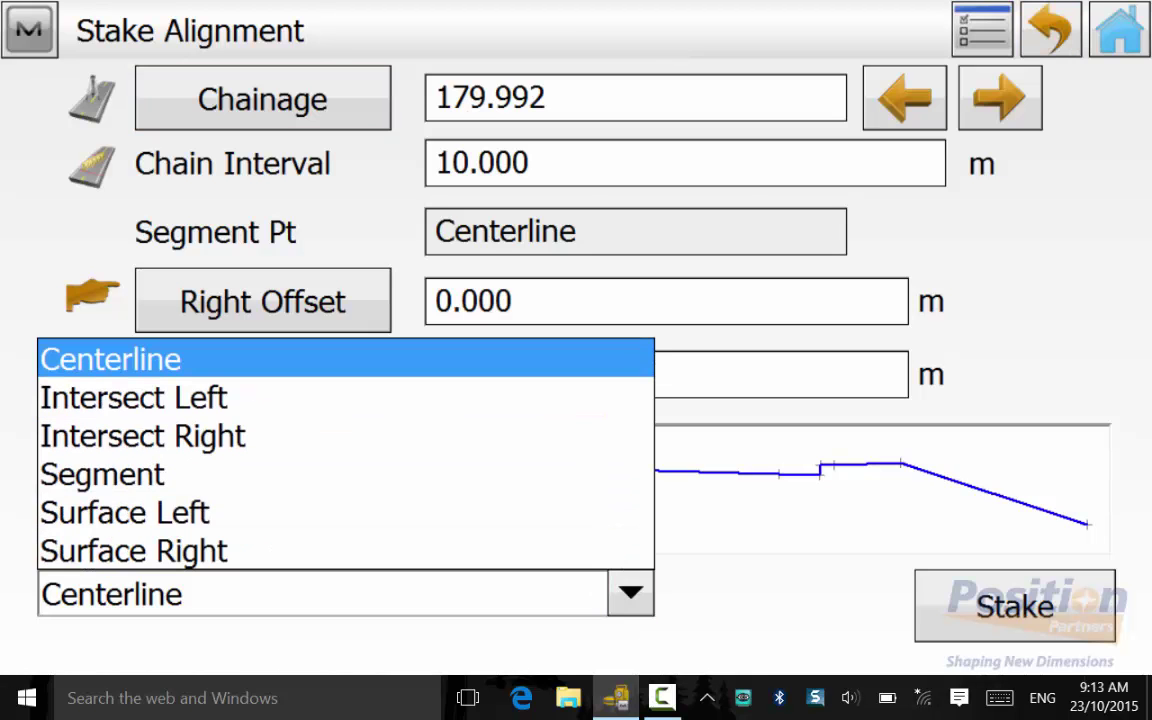
click(278, 474)
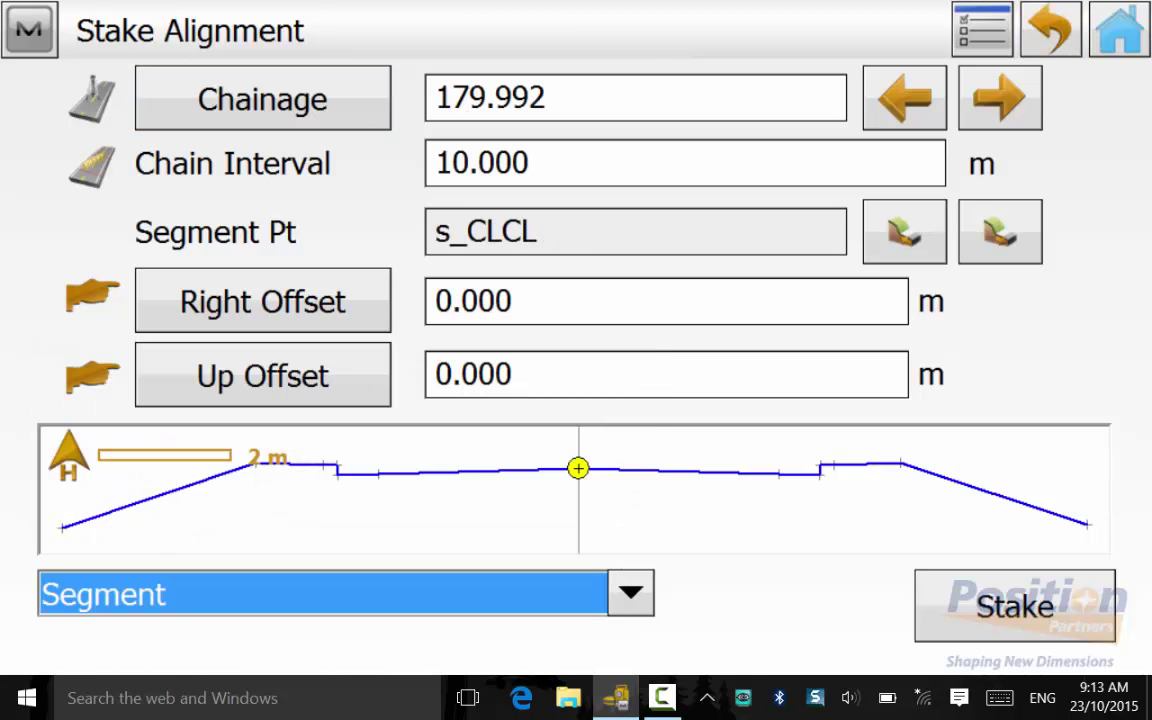
click(1000, 231)
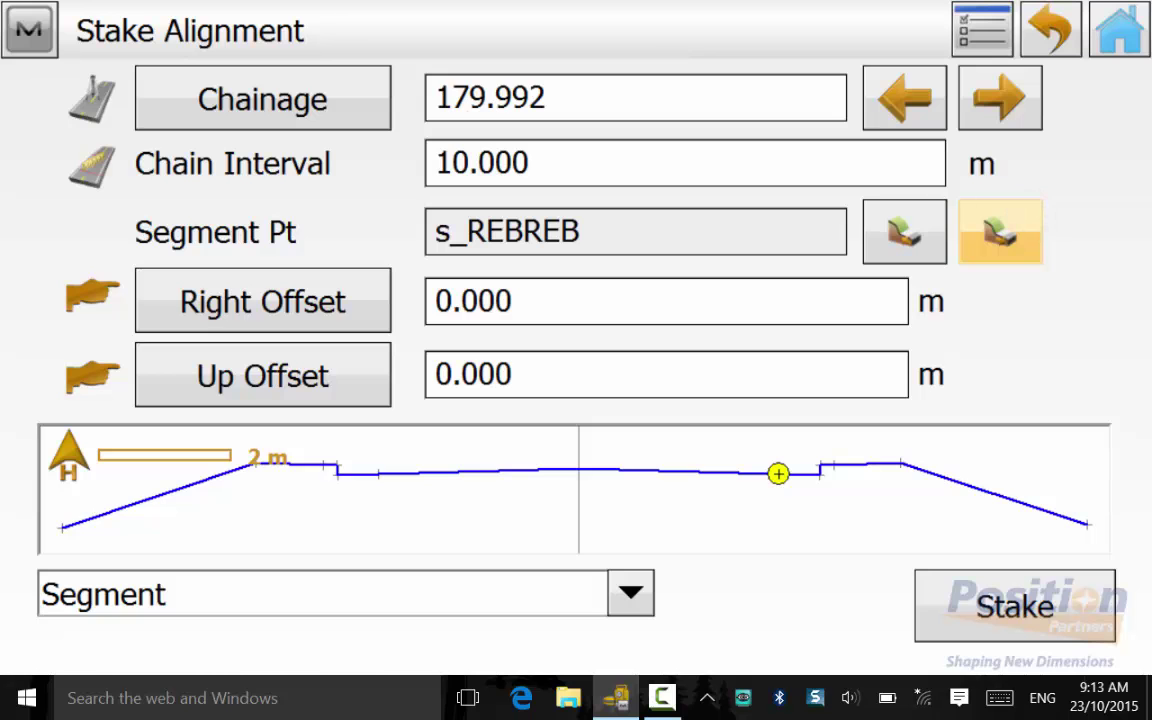
click(635, 98)
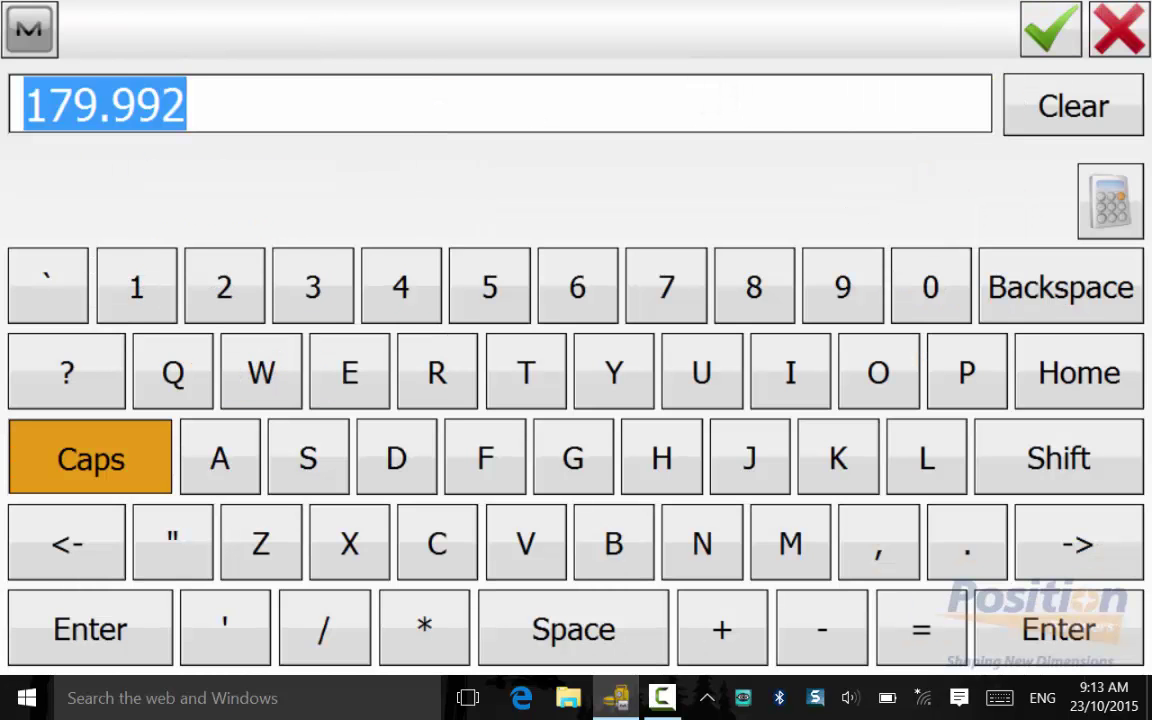
click(136, 287)
click(666, 287)
click(930, 287)
click(1051, 30)
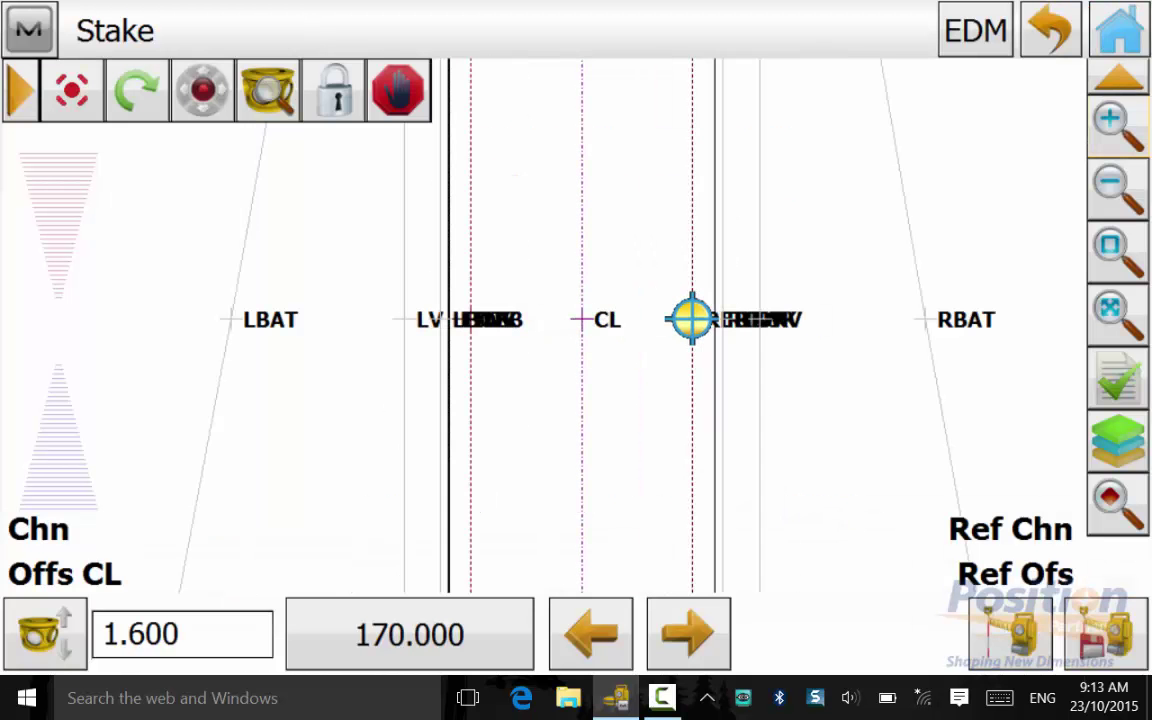
- Measure the staked REB point at chainage 170 and review its mark details
click(1118, 124)
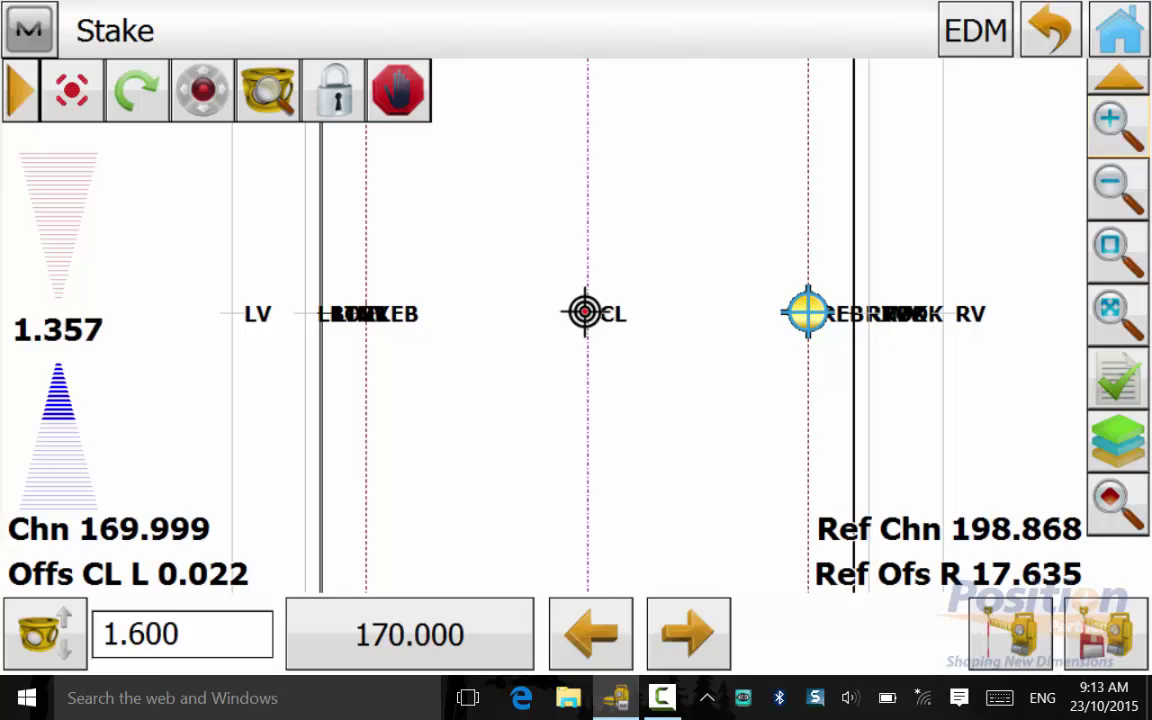
drag(660, 400, 591, 385)
click(1118, 124)
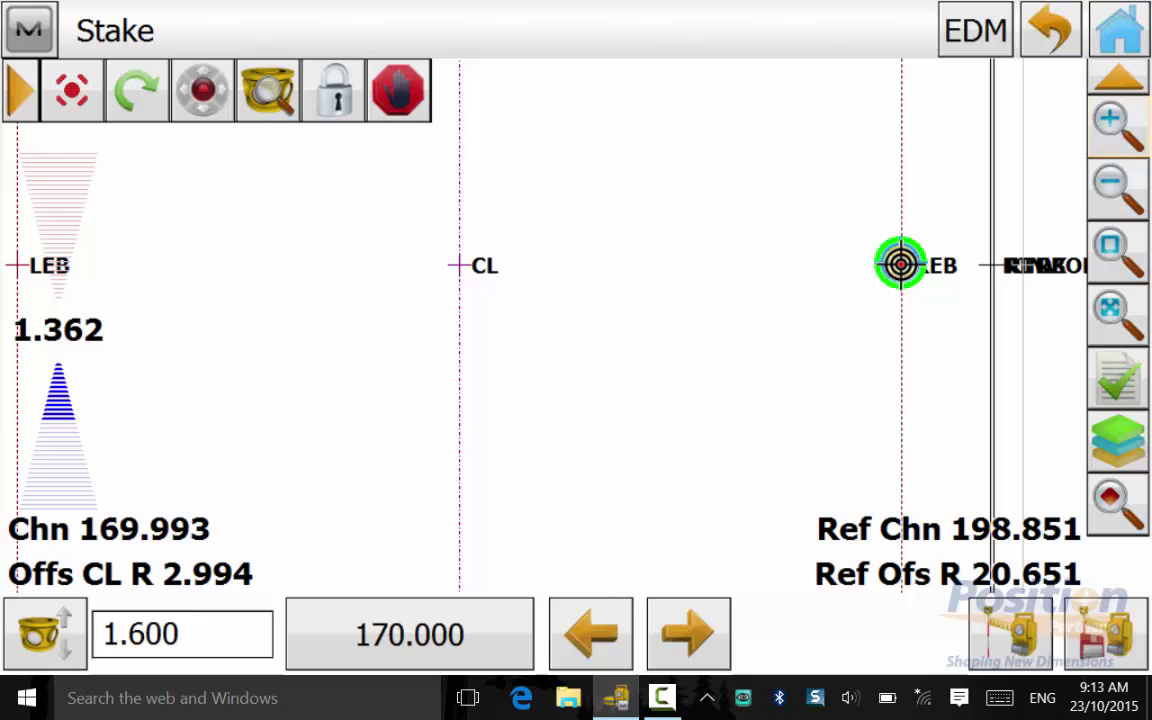
click(1010, 634)
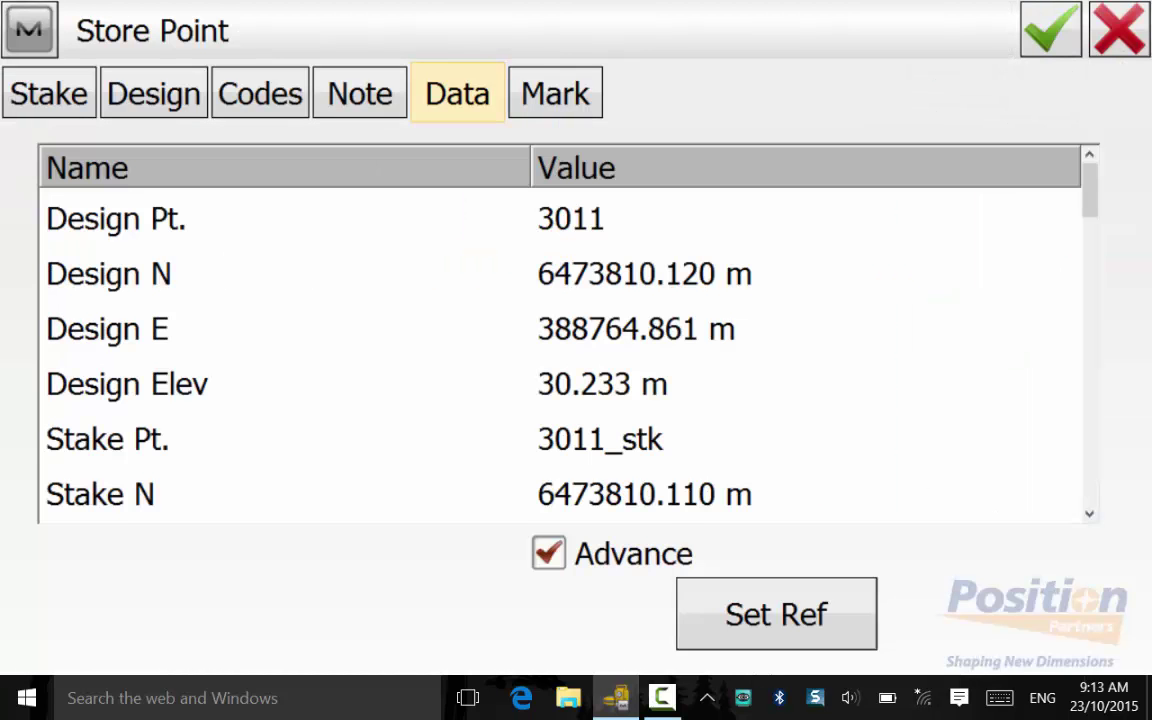
click(555, 94)
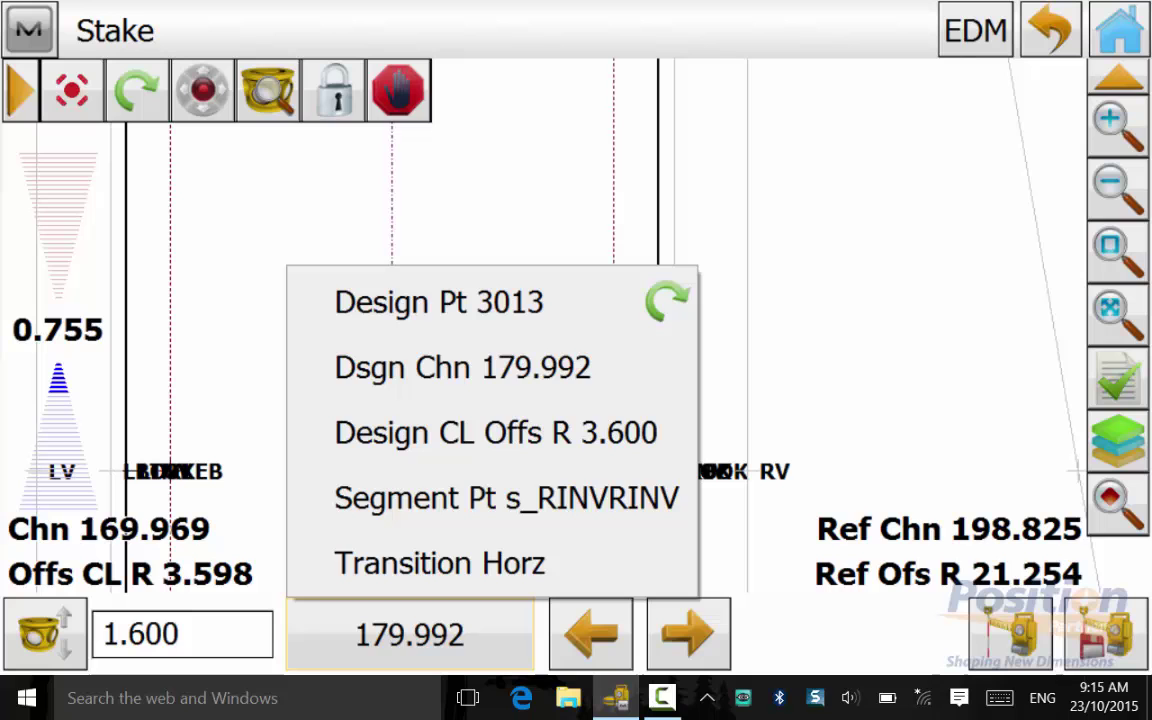
- Step the segment point back to s_REBREB and give it a left offset of 0.5 m
click(815, 275)
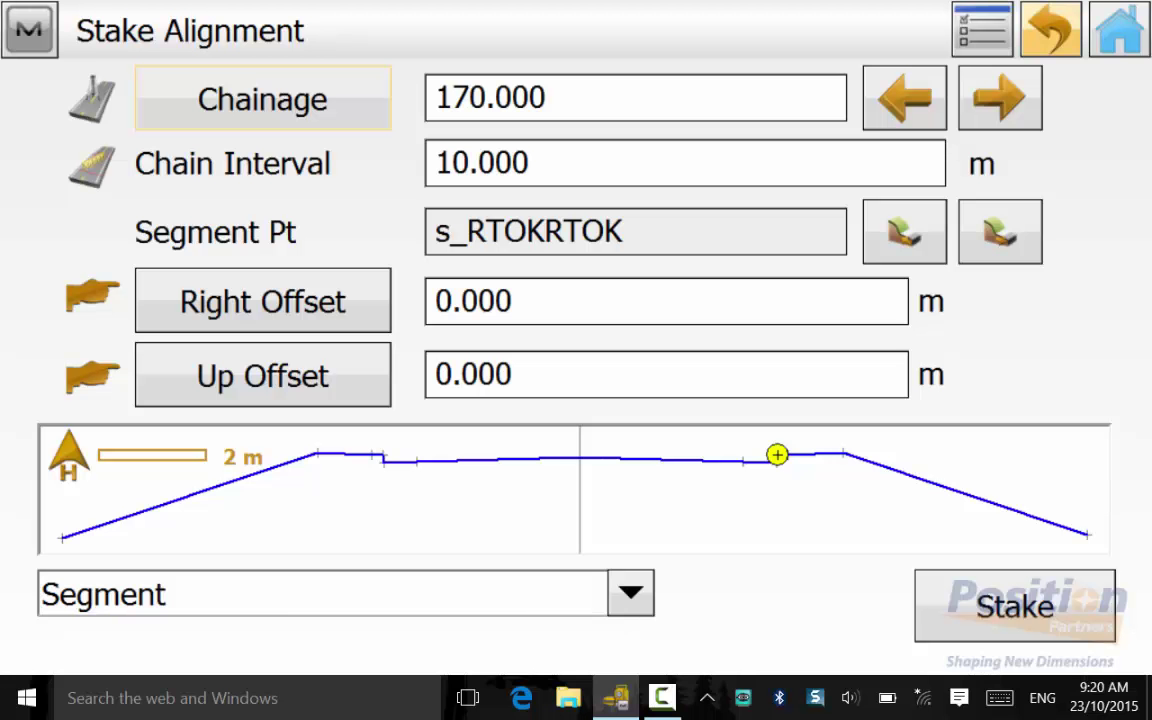
click(263, 301)
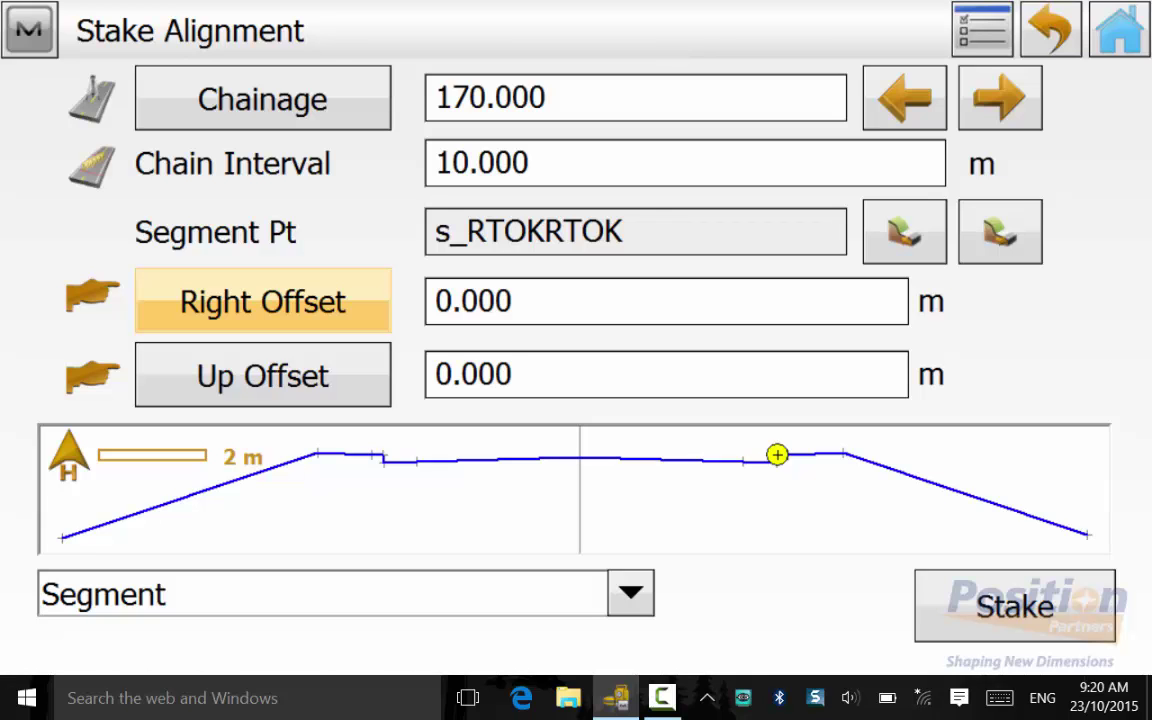
click(904, 231)
click(904, 231)
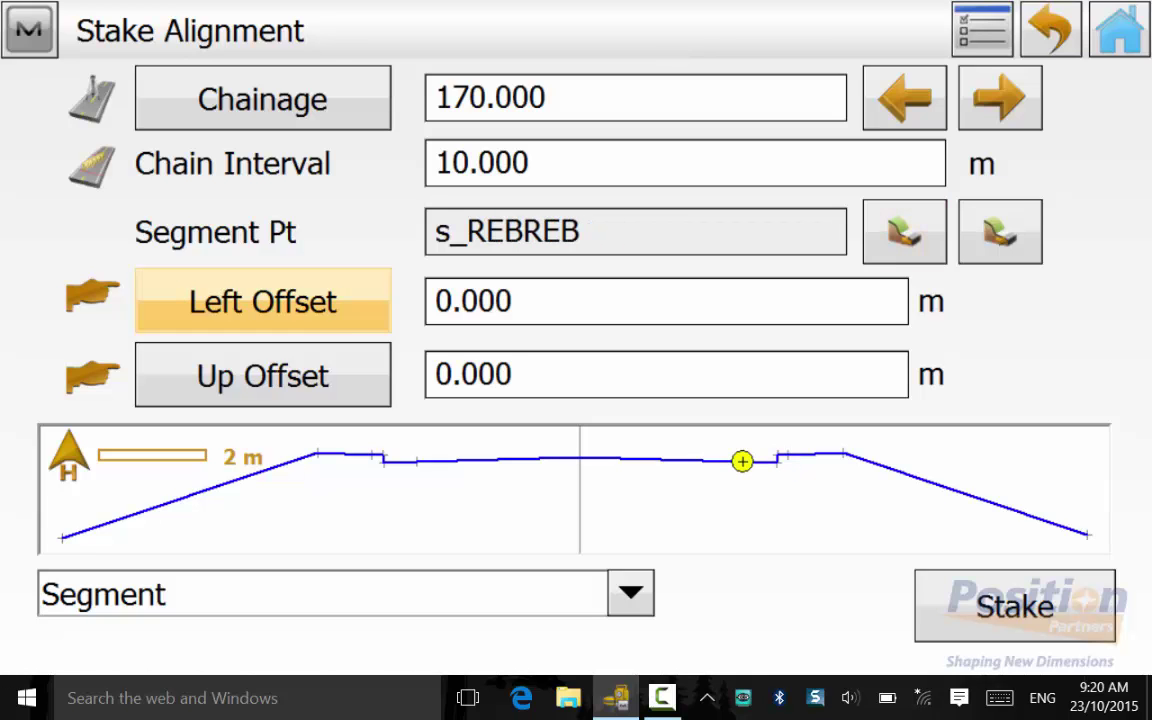
click(620, 302)
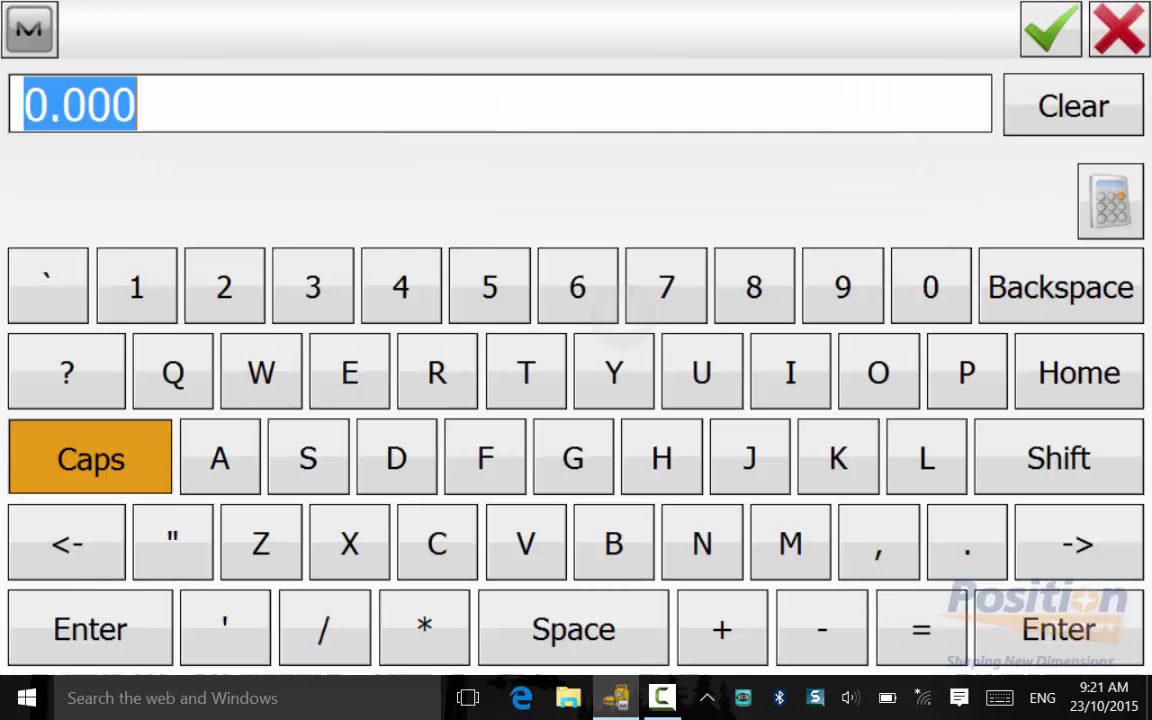
click(967, 543)
click(489, 287)
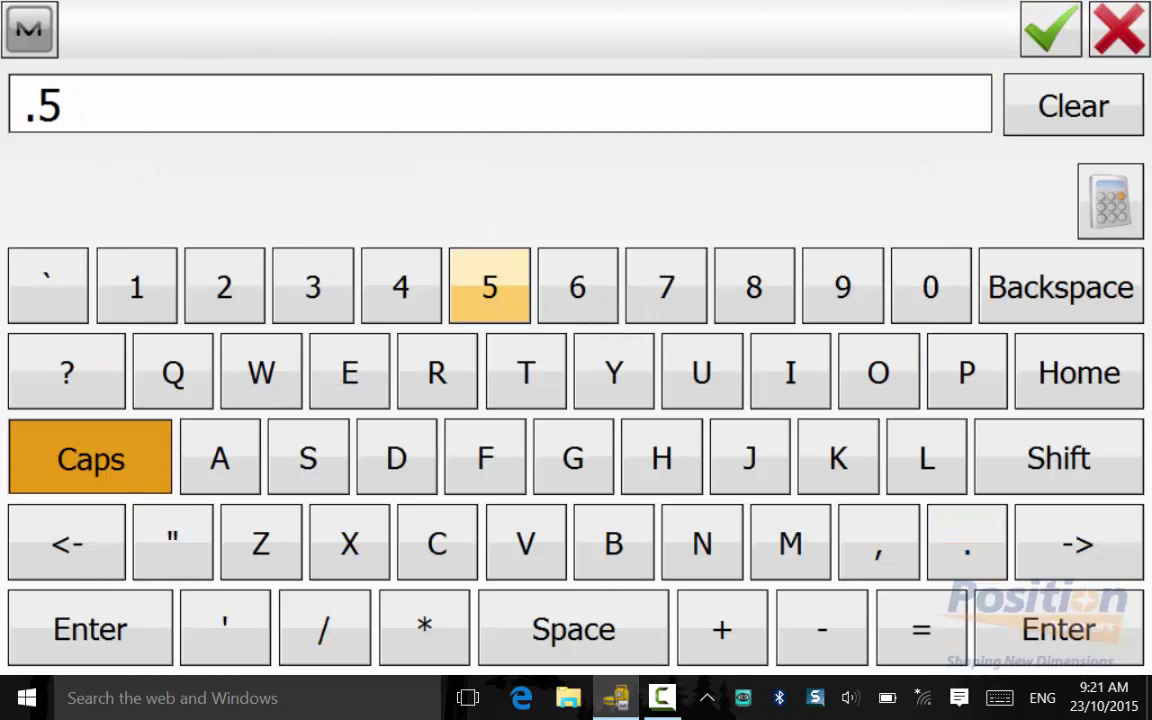
click(1050, 29)
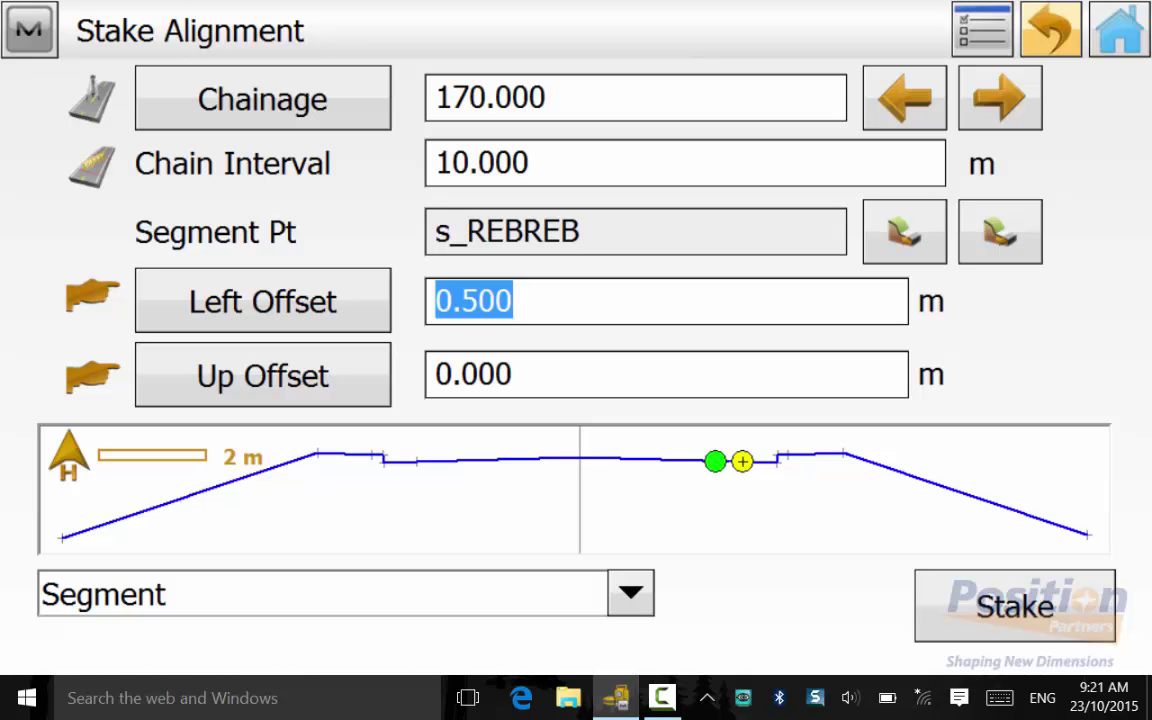
- Stake the point offset left of REB at chainage 170, measure it and store it
click(1015, 606)
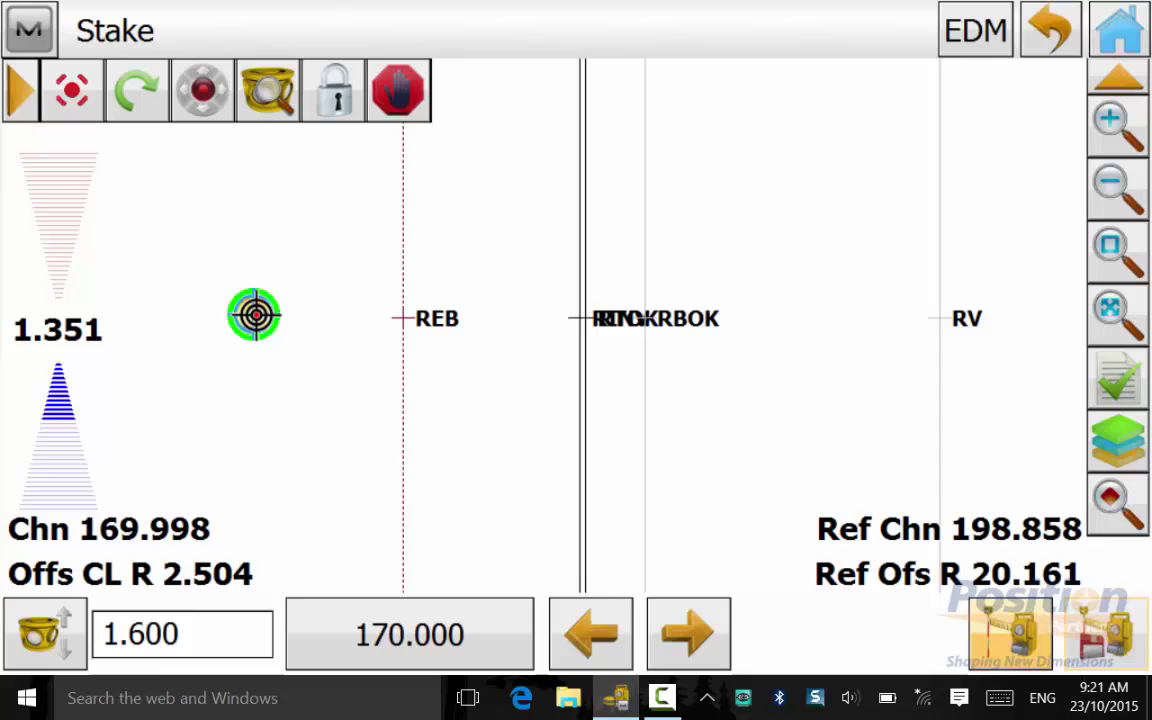
click(1105, 634)
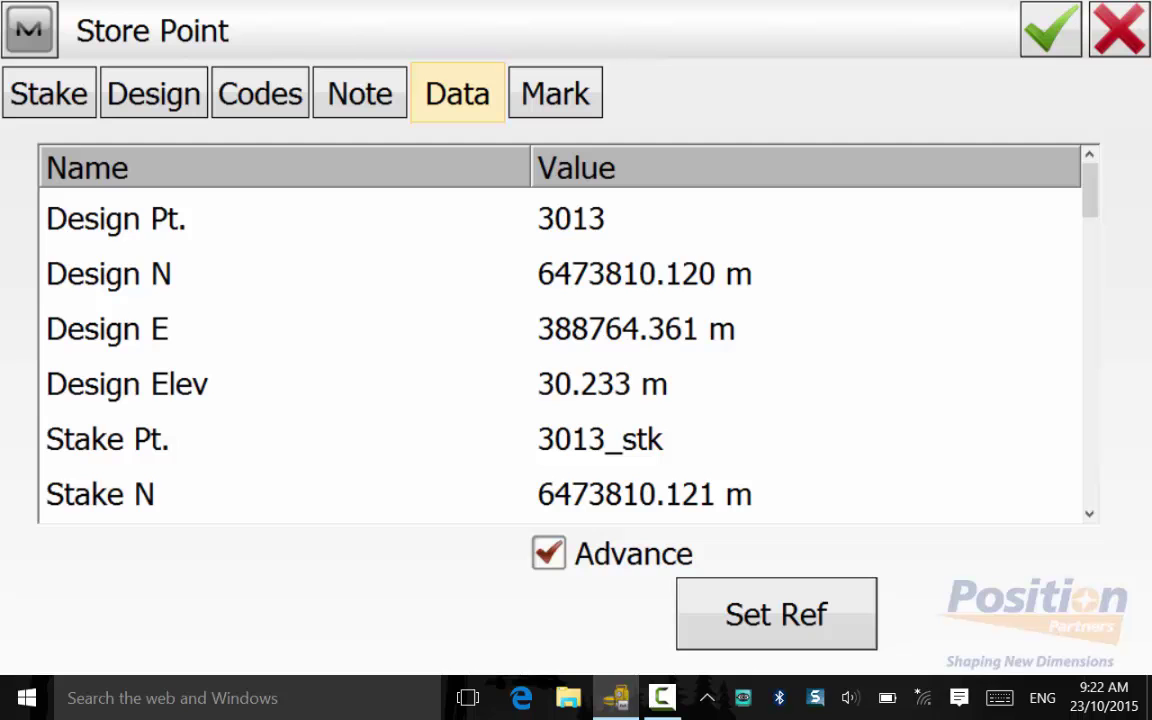
click(1050, 30)
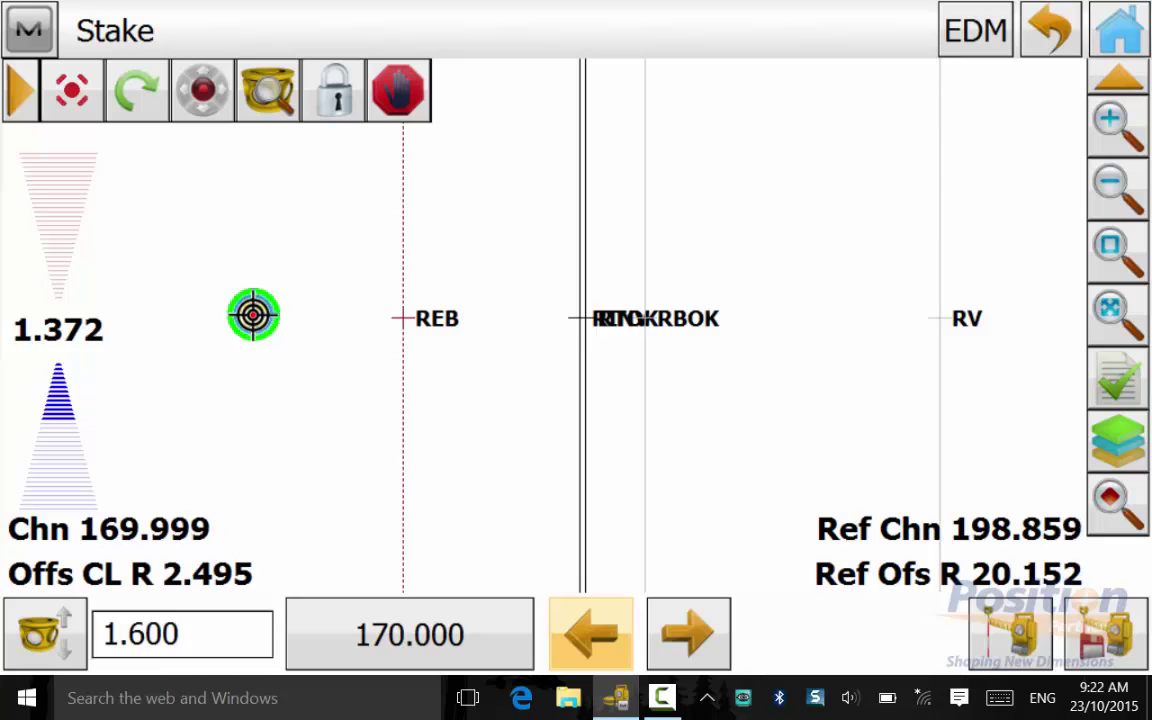
- Open the Topo sideshot measurement from the staking screen and switch it to the data view
click(28, 28)
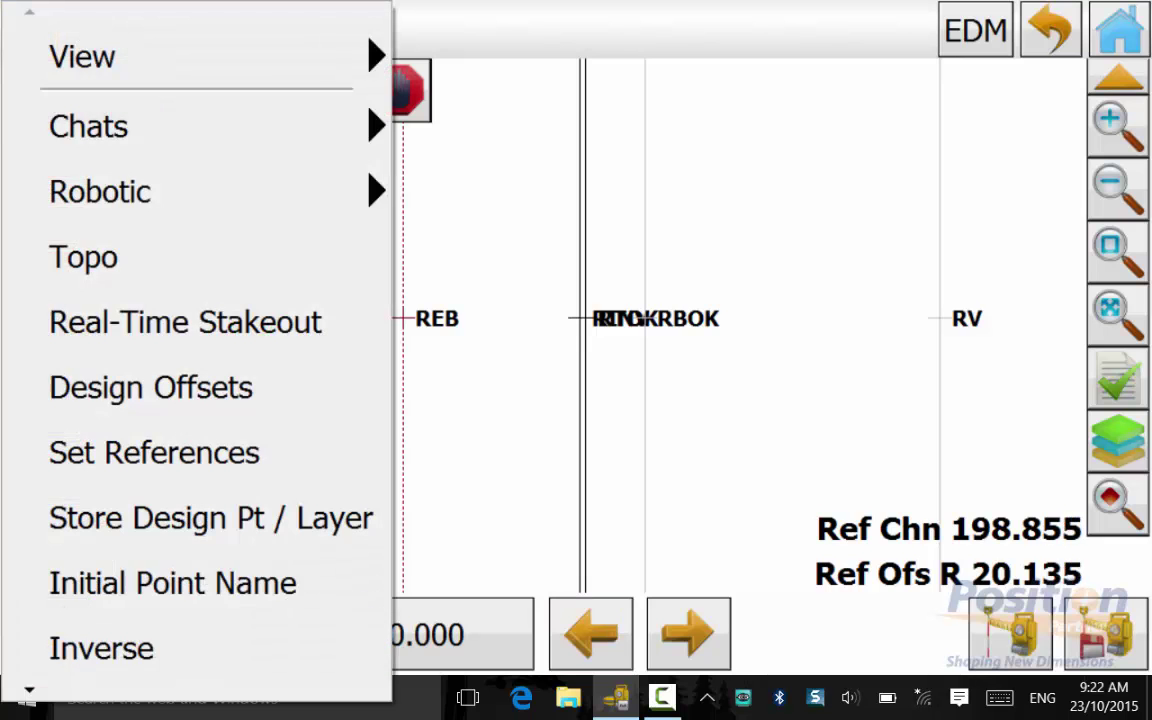
click(82, 257)
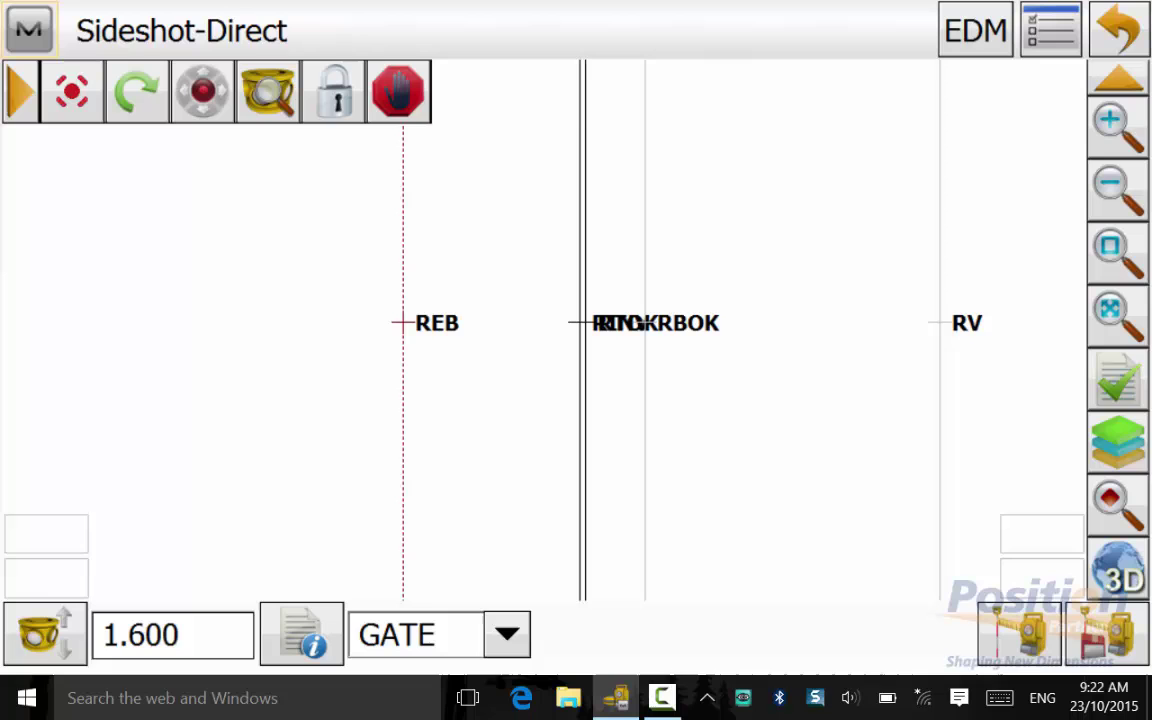
click(488, 18)
click(570, 52)
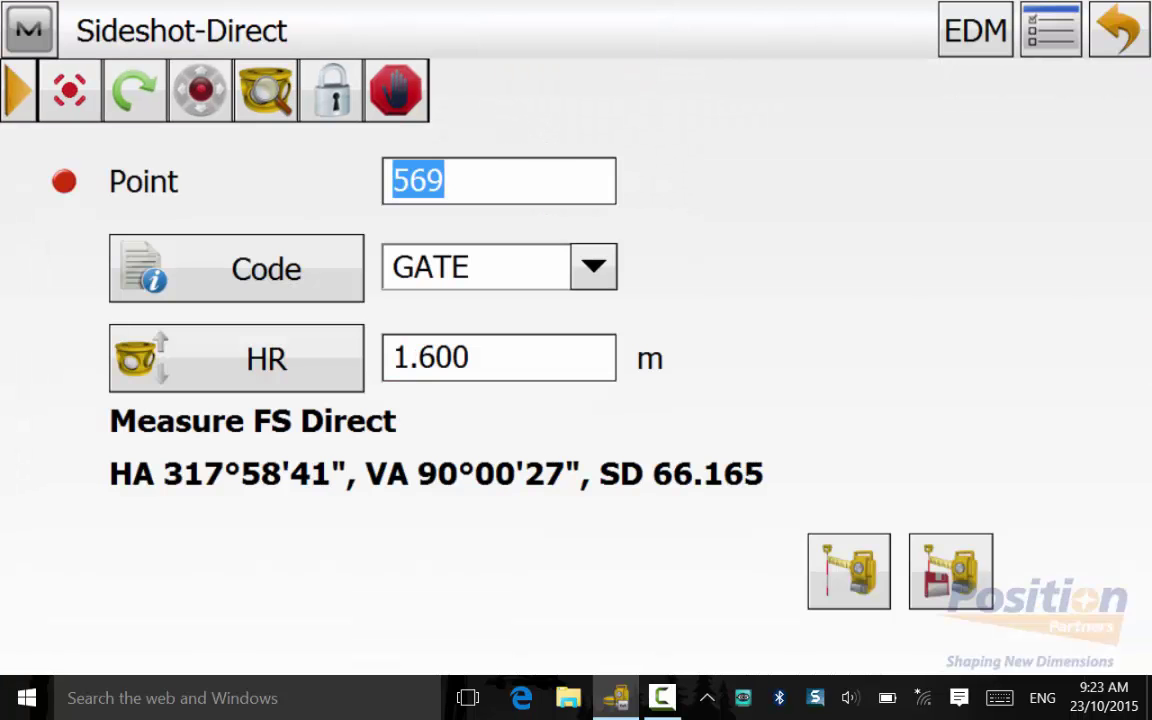
- Set the code of sideshot point 569 to GRVL, leave its line string empty, then measure and store the point
click(540, 182)
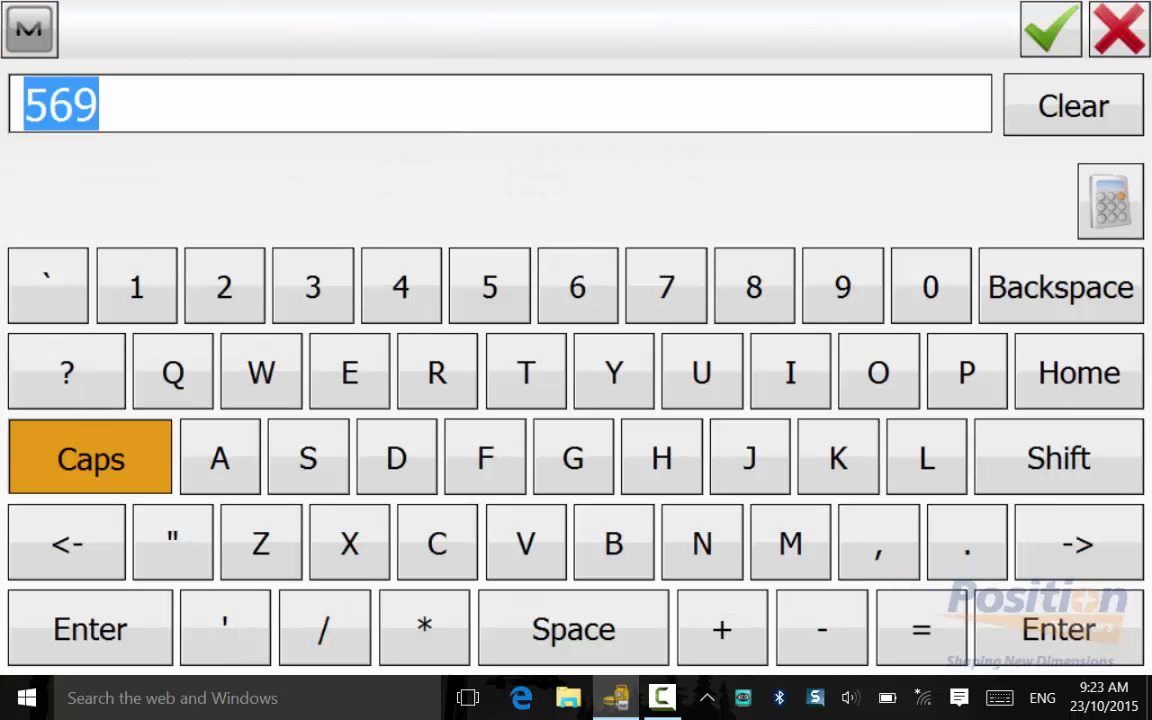
click(1119, 30)
click(594, 267)
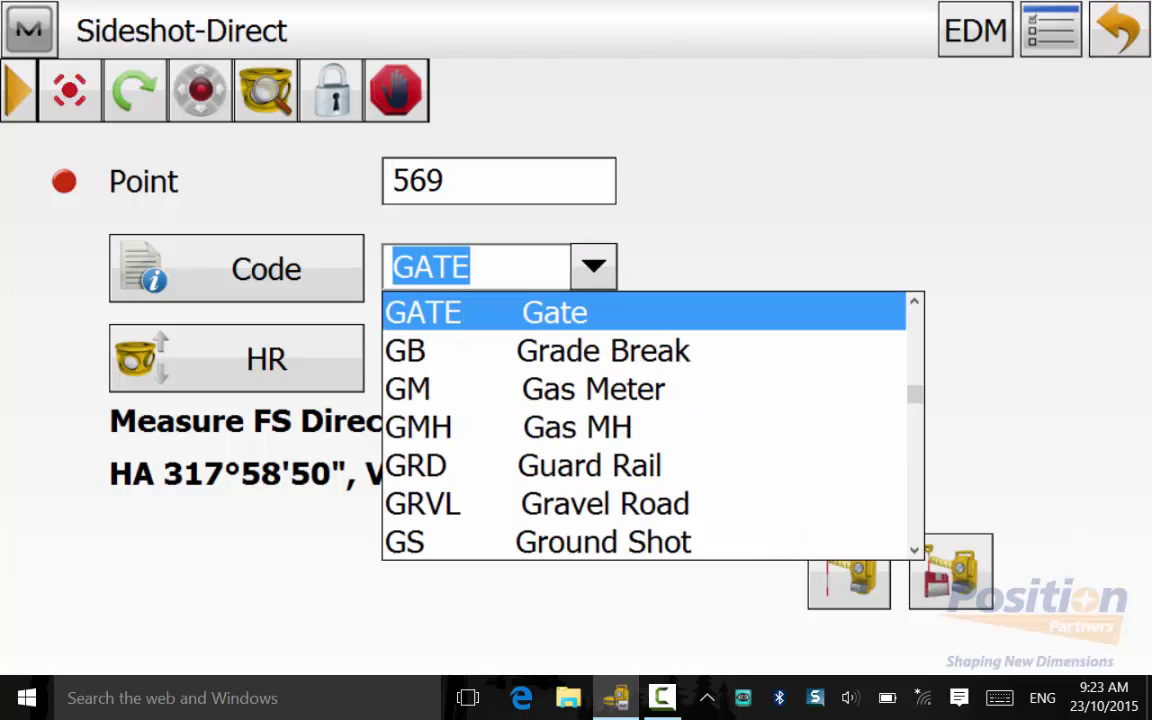
click(606, 504)
click(816, 268)
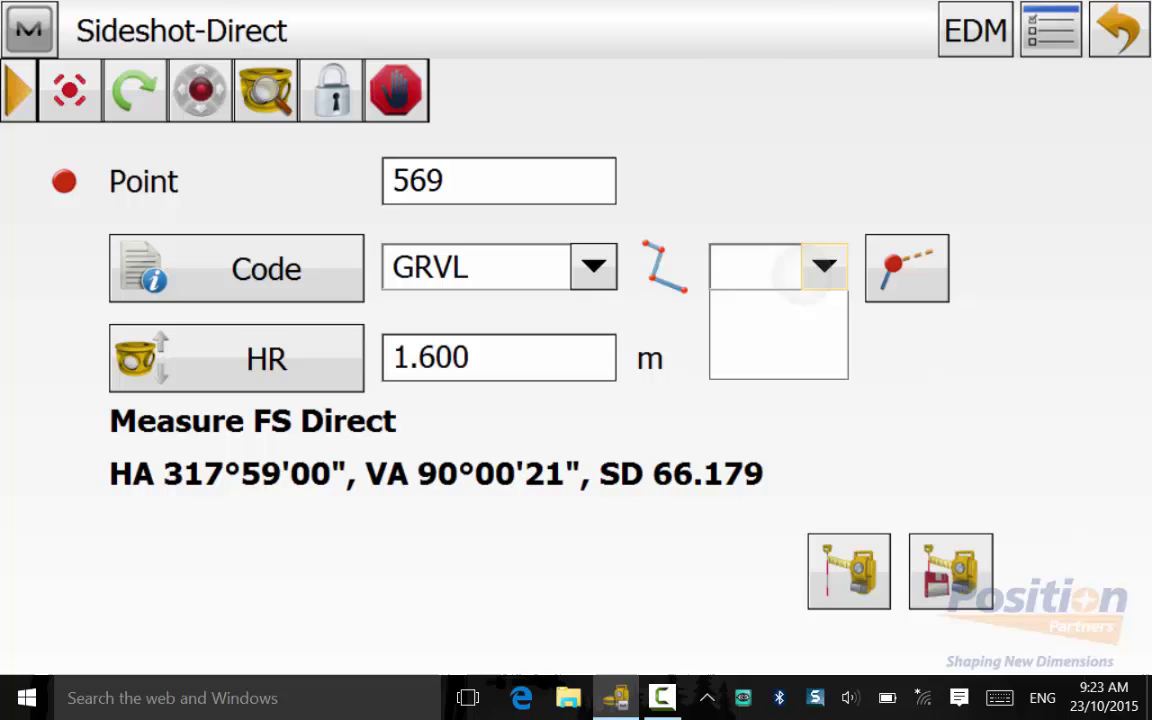
click(1054, 181)
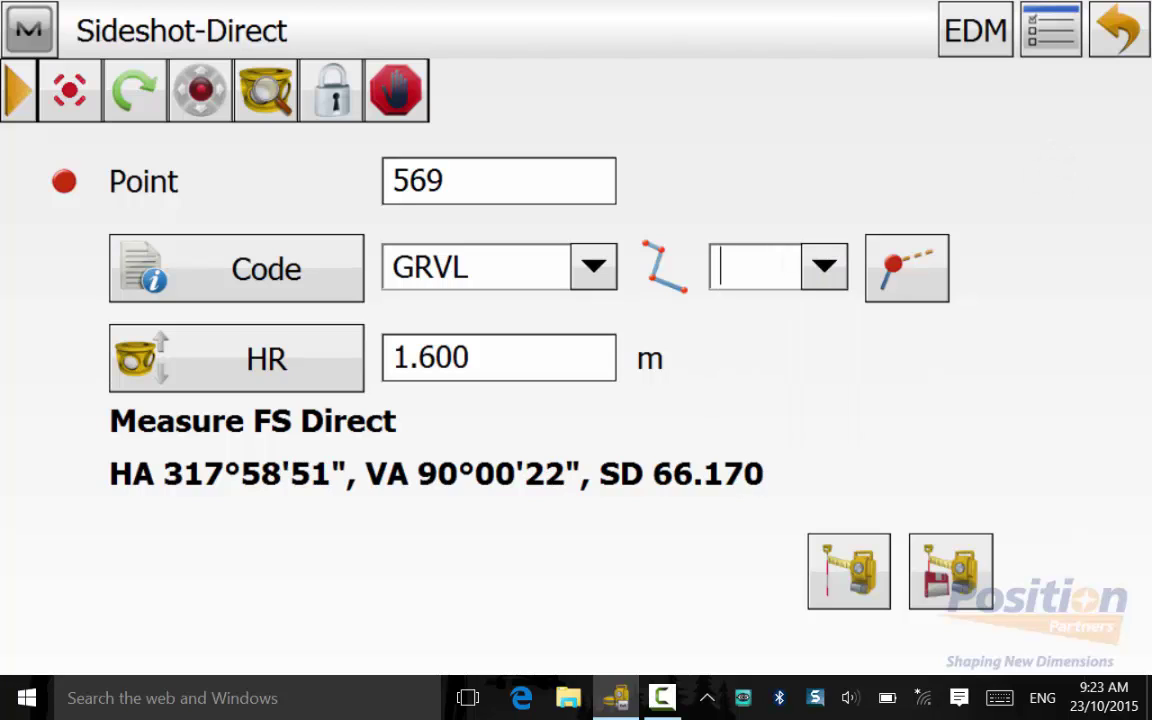
click(951, 571)
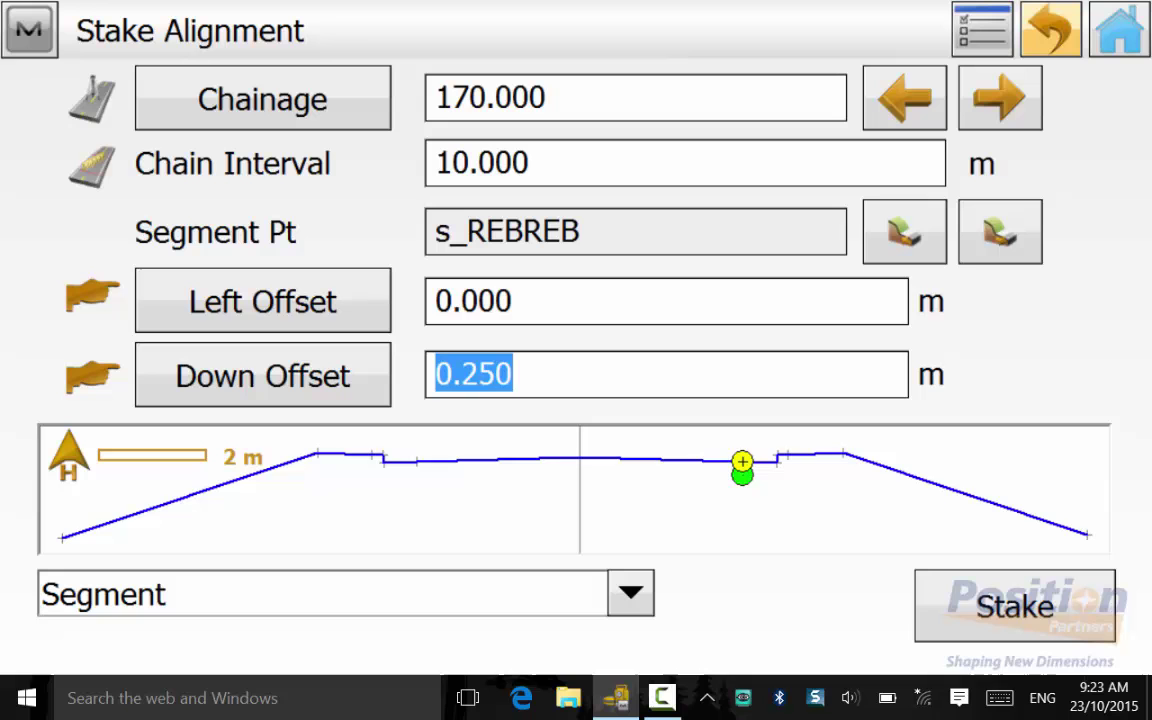
- Open the ROAD stake report and examine the design and staked values across all its columns
click(29, 29)
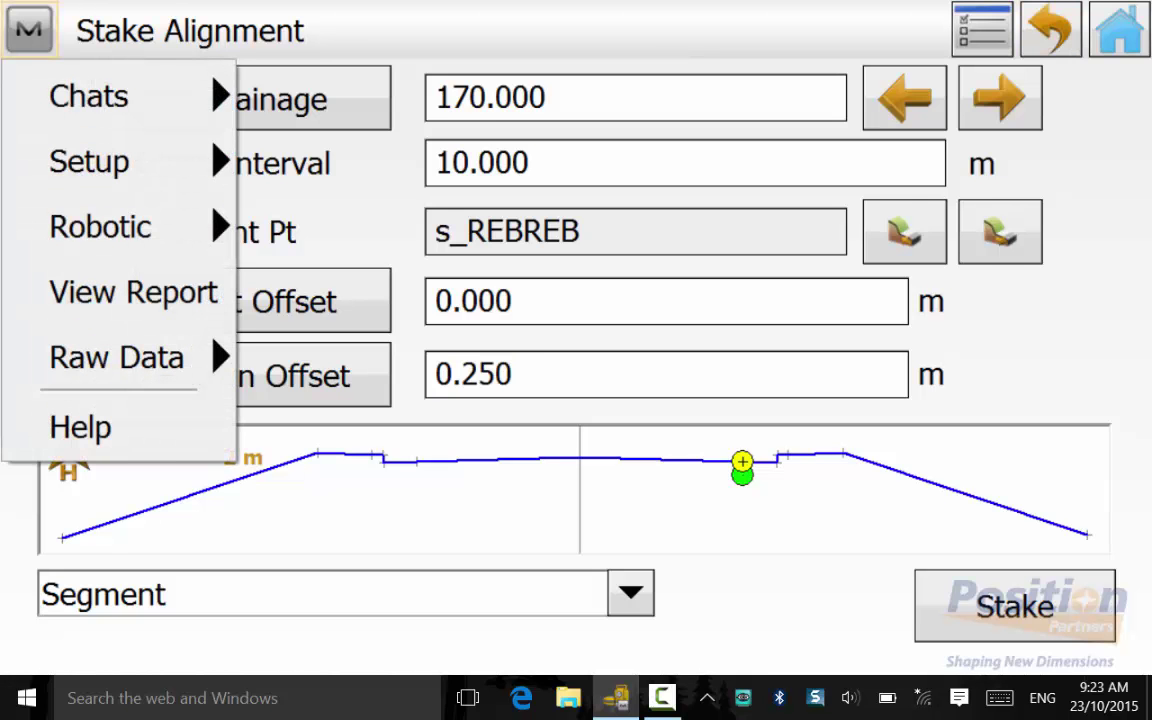
click(133, 292)
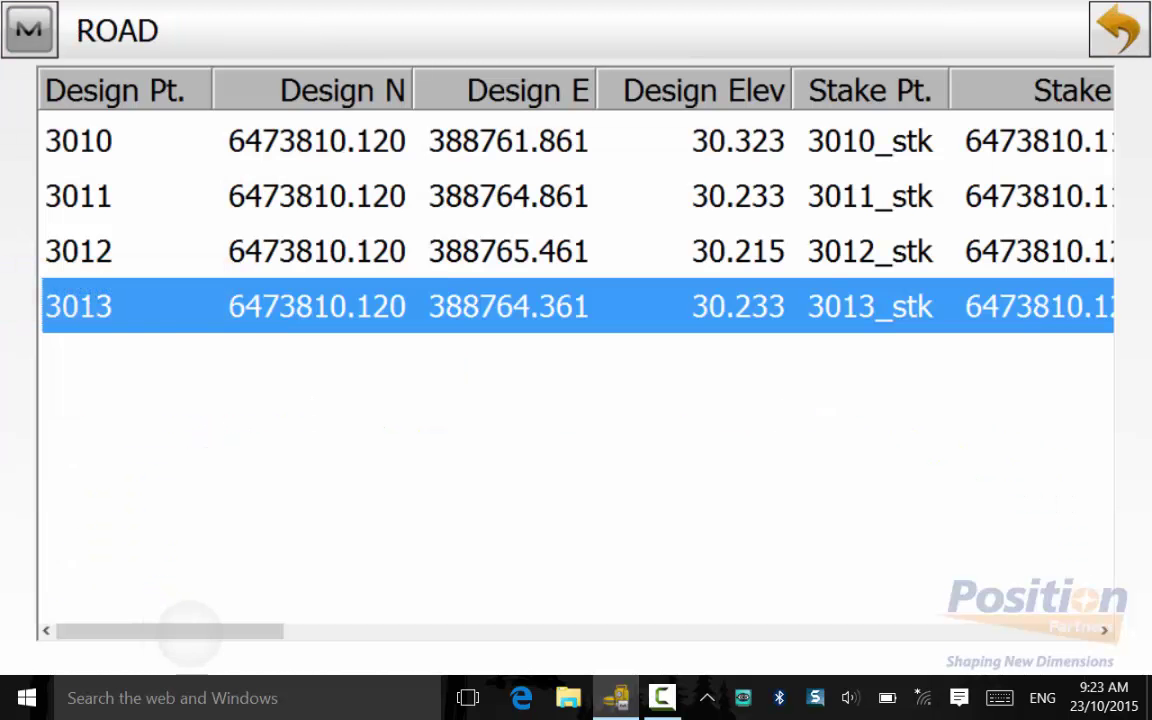
drag(180, 630, 798, 630)
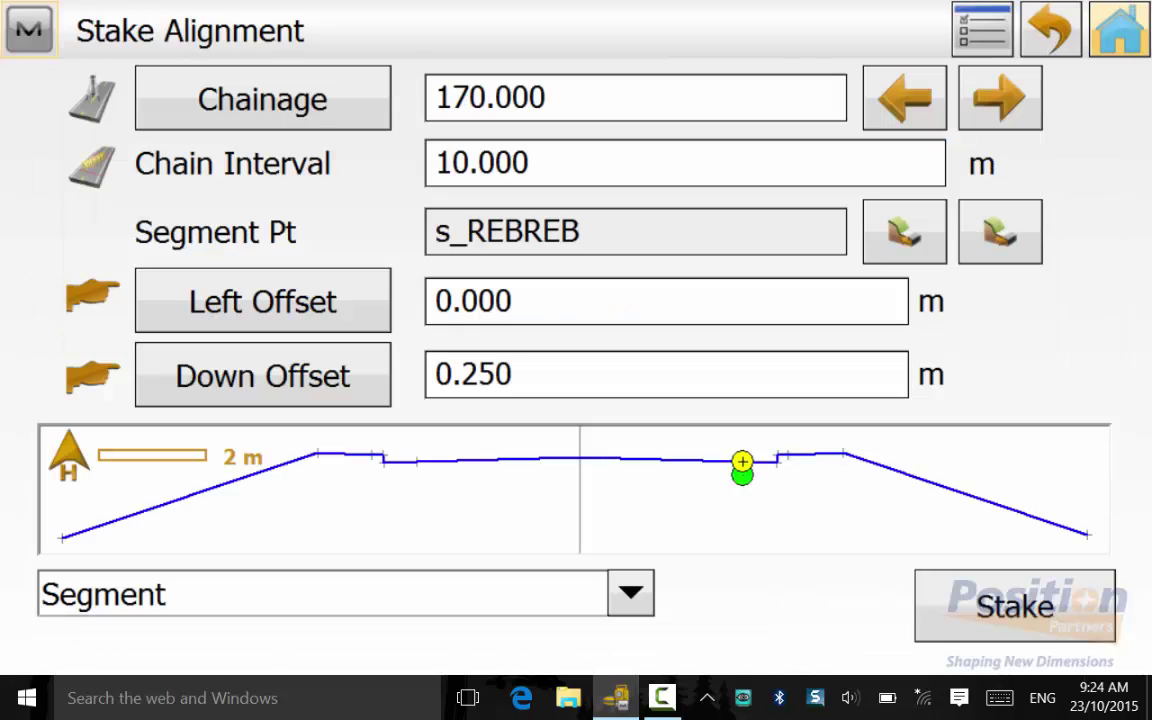
- Check the stake report setting of the road, then leave road staking and return to the main home screen
click(1050, 29)
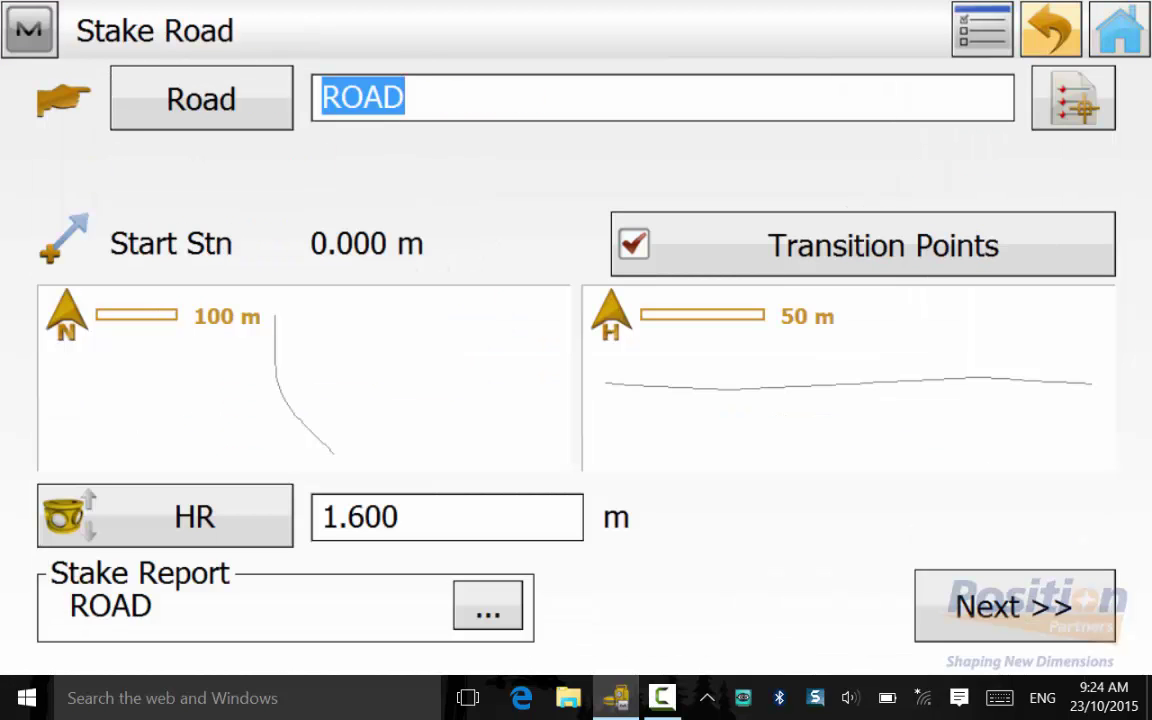
click(488, 606)
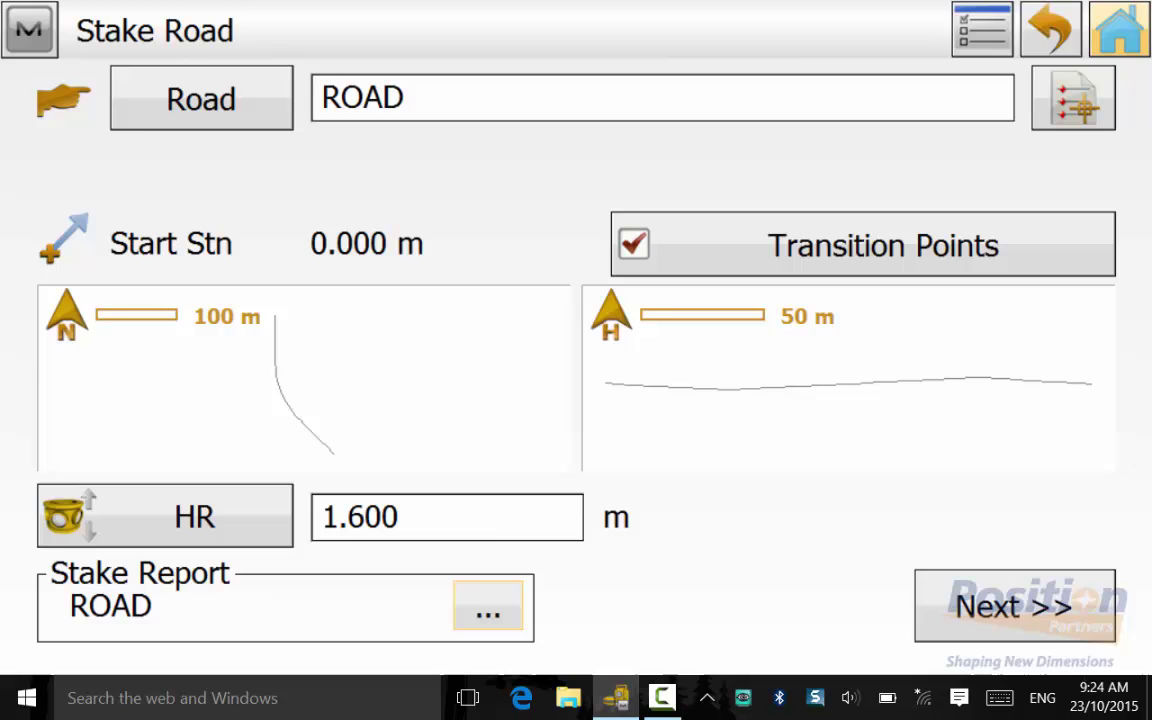
click(1119, 29)
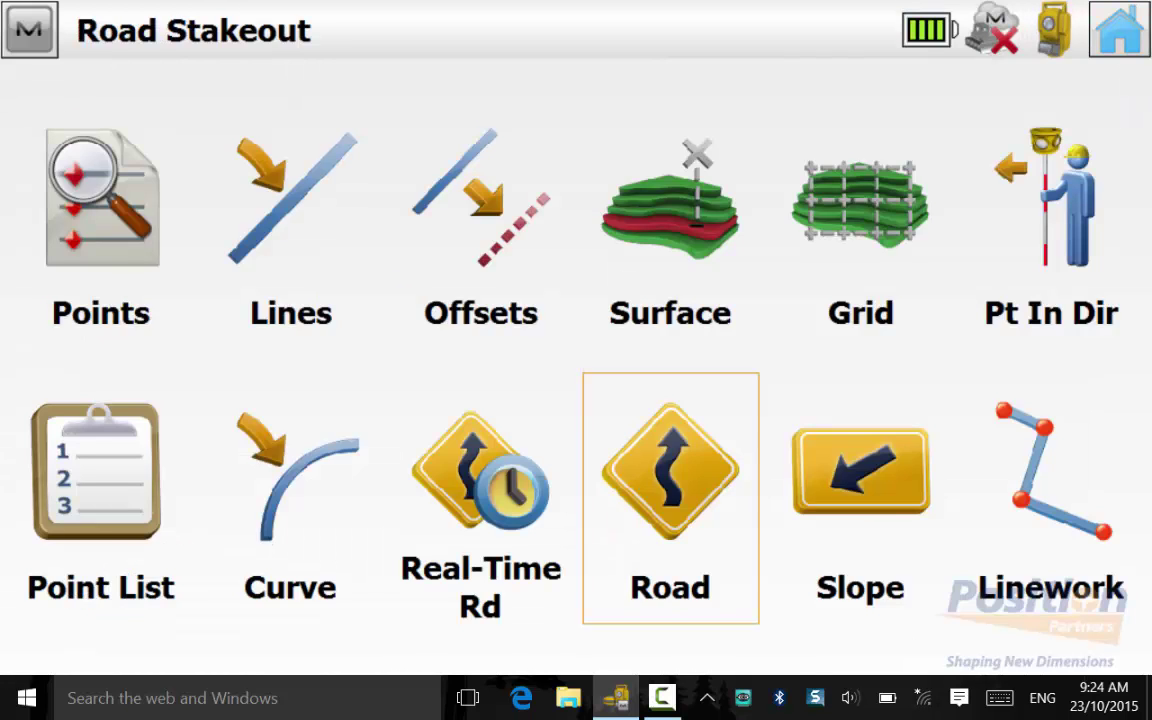
click(1119, 29)
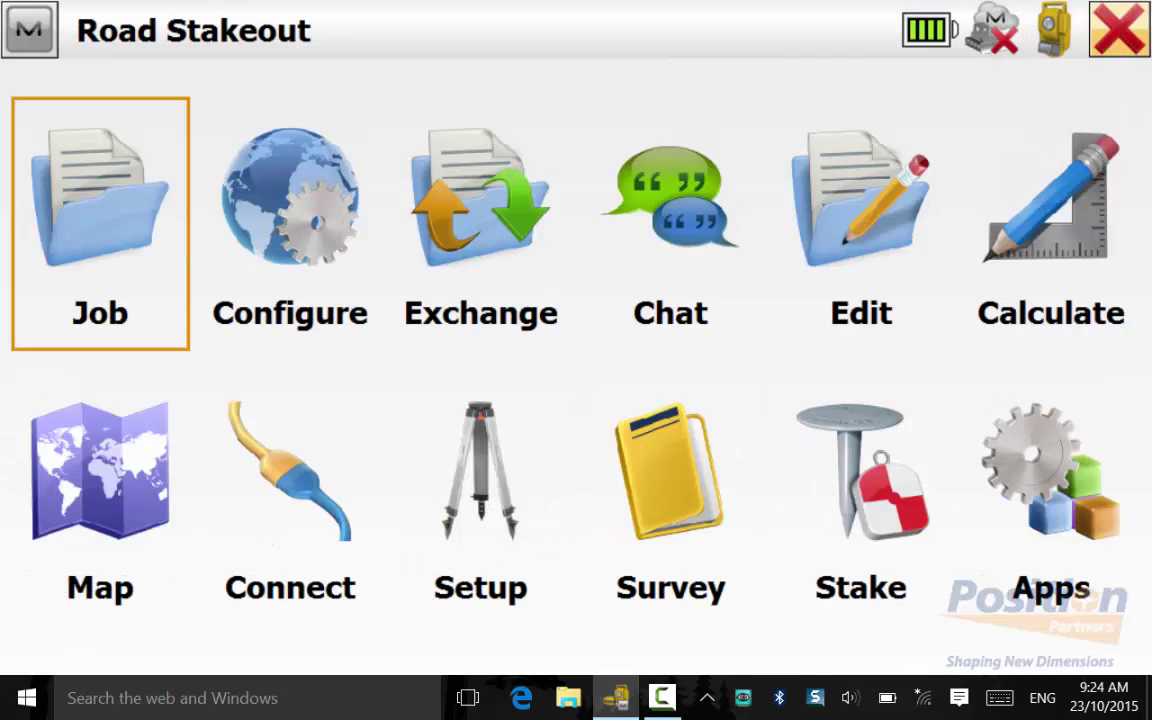